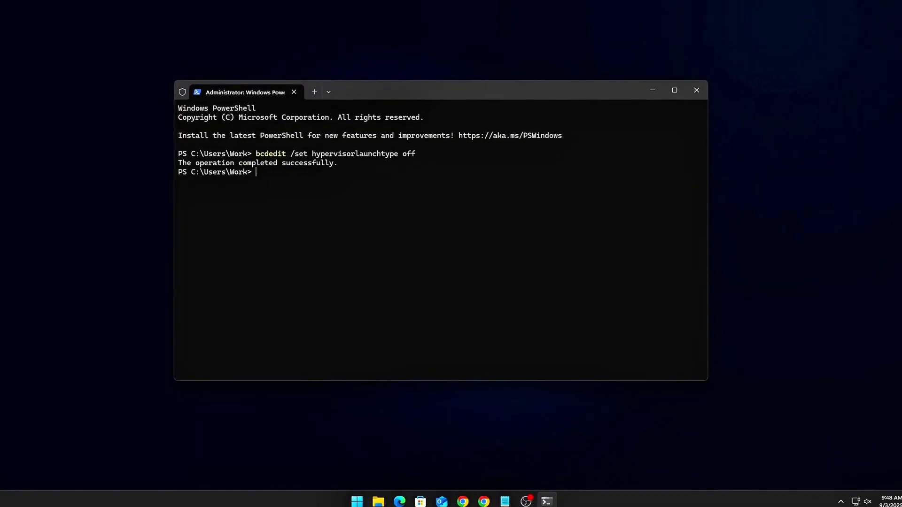
- Launch the system information report from Run and move it aside to reveal PowerShell
click(170, 165)
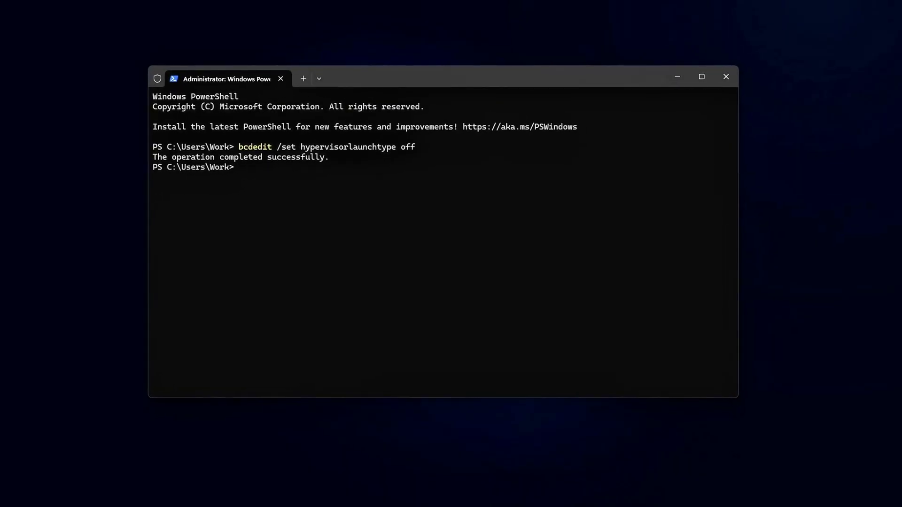
key(super+r)
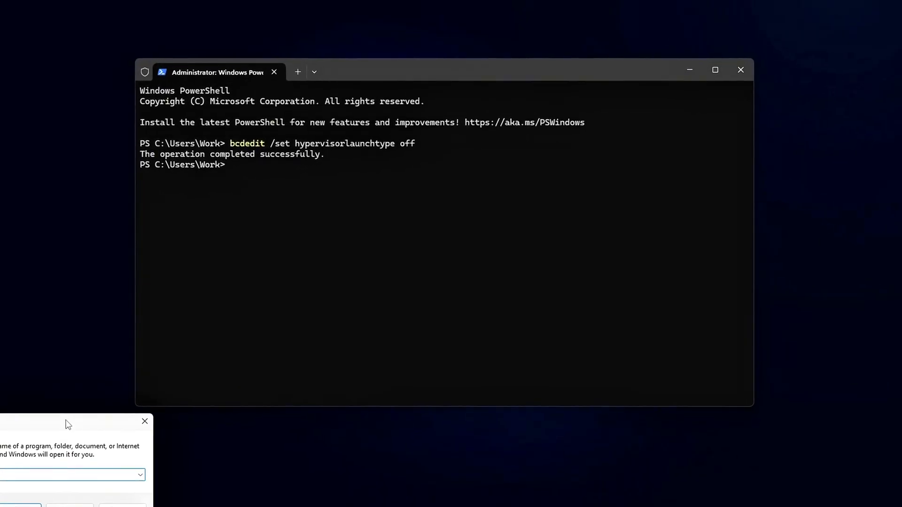
drag(66, 425, 482, 184)
text(systempropertiesadvanced)
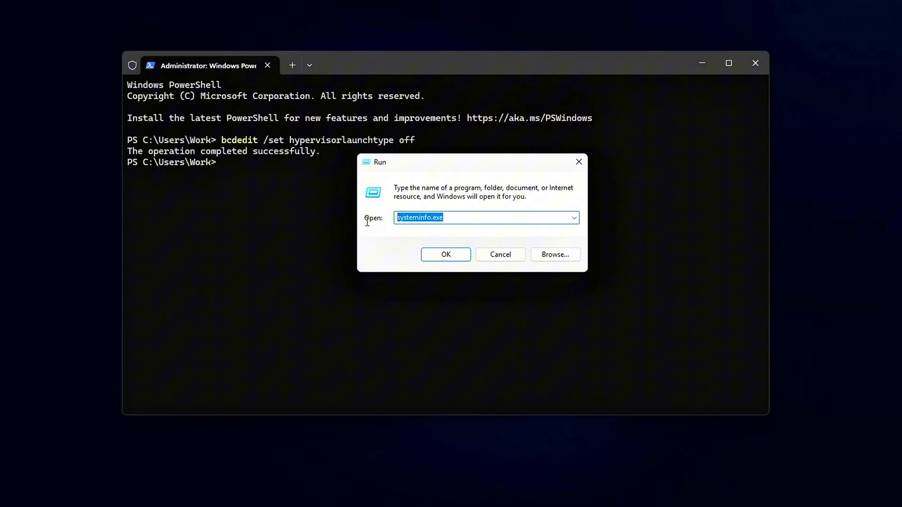
click(451, 255)
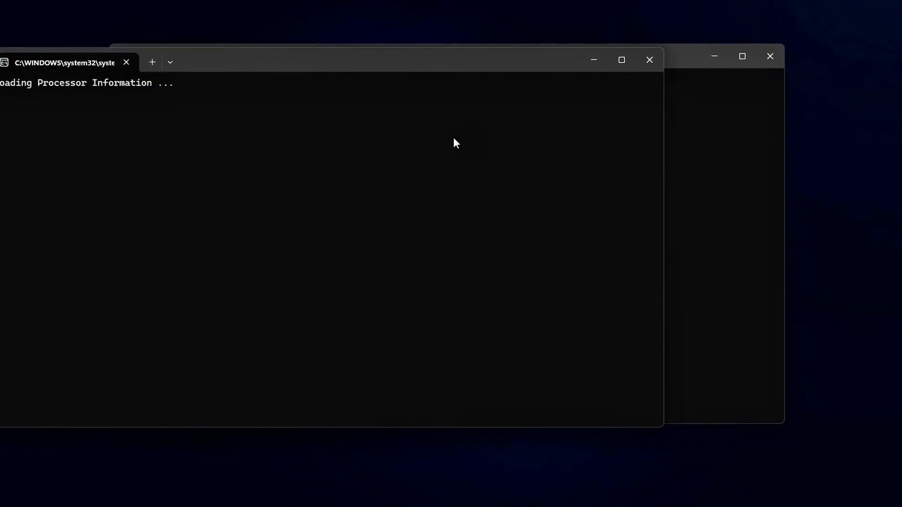
drag(453, 60, 590, 65)
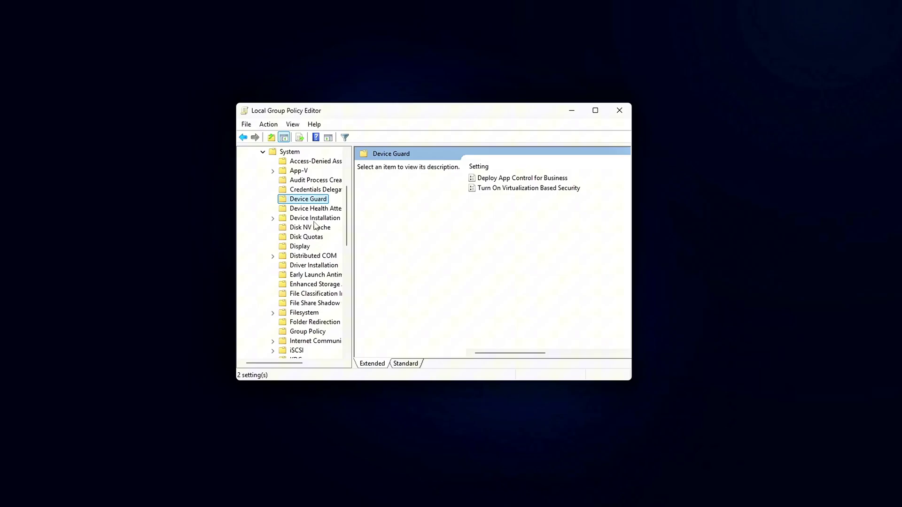
- Set the Turn On Virtualization Based Security policy to Disabled
double_click(510, 194)
drag(213, 63, 462, 62)
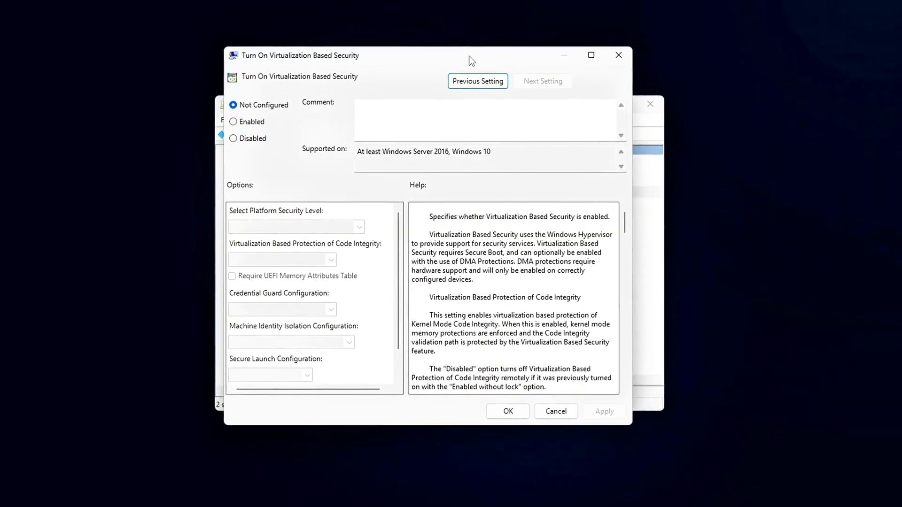
click(233, 141)
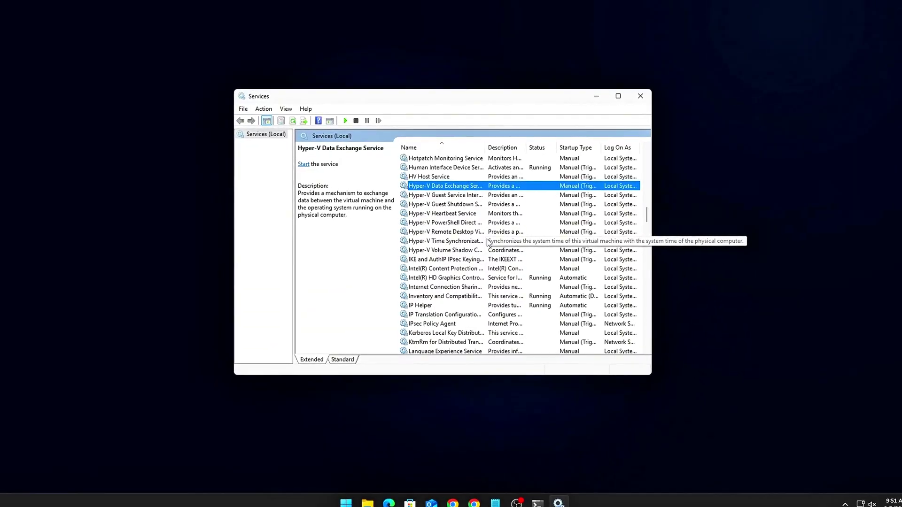
- Browse the Services list from the D entries down to Windows Defender Advanced Threat Protection
key(d)
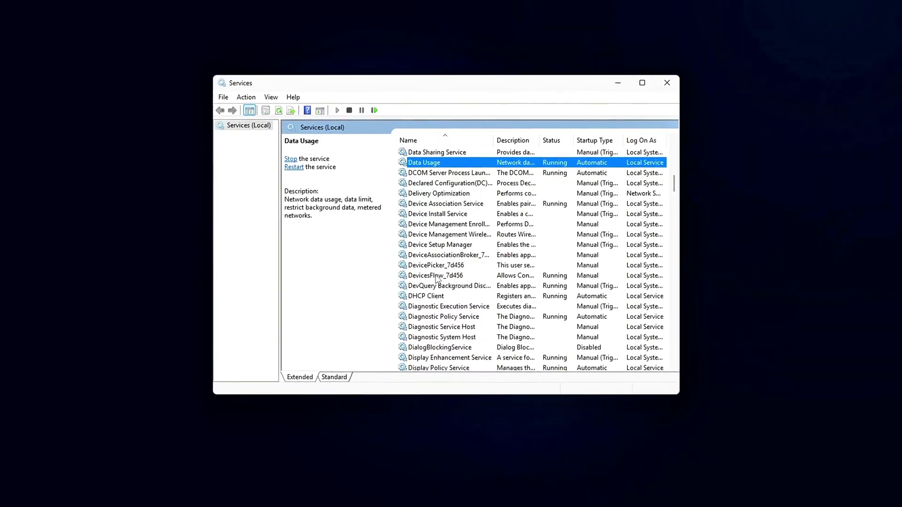
key(Down)
key(Down)
key(Down)
key(Down)
key(Down)
key(Down)
key(Down)
key(Down)
key(Down)
key(Down)
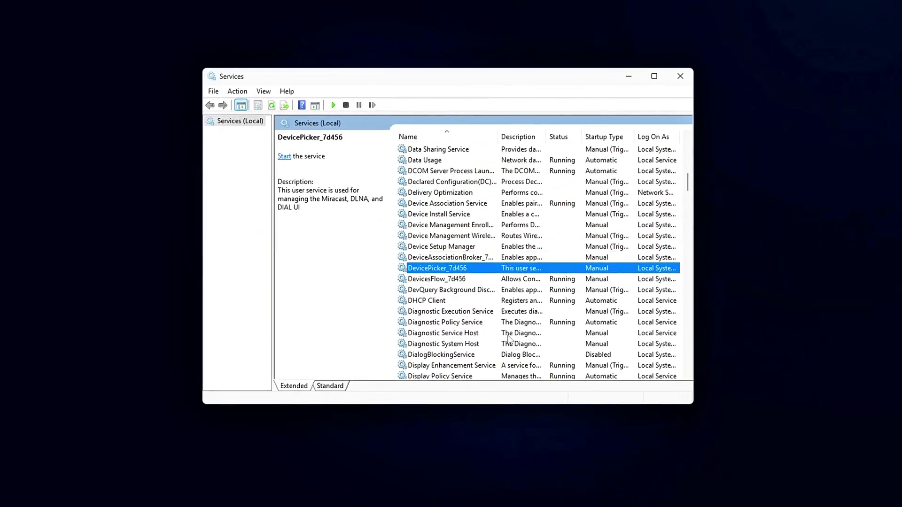
key(Down)
key(Down)
key(Down)
key(Down)
key(Down)
key(Down)
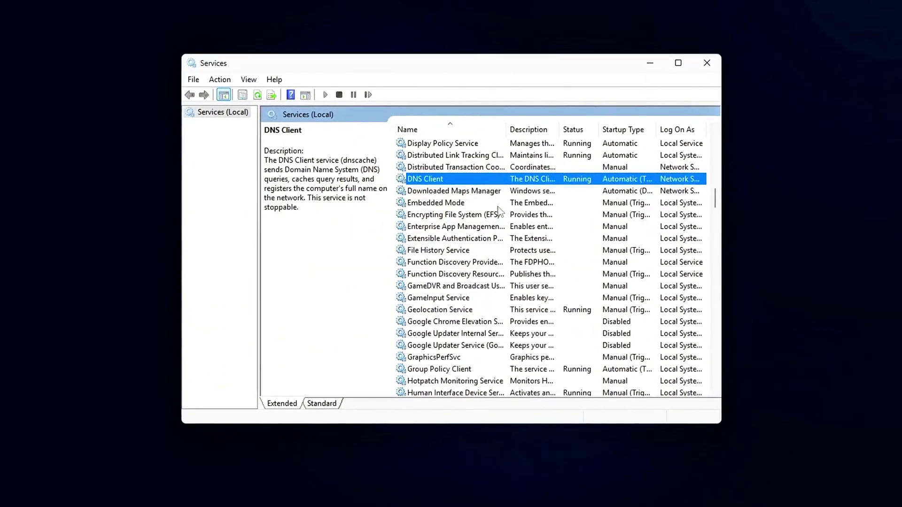
key(w)
key(Down)
key(Down)
key(Down)
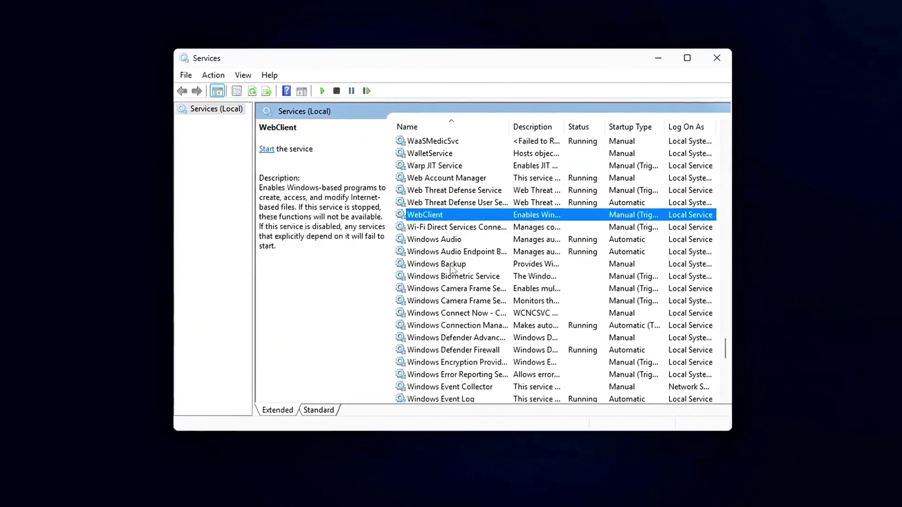
key(Down)
key(Down)
key(Down)
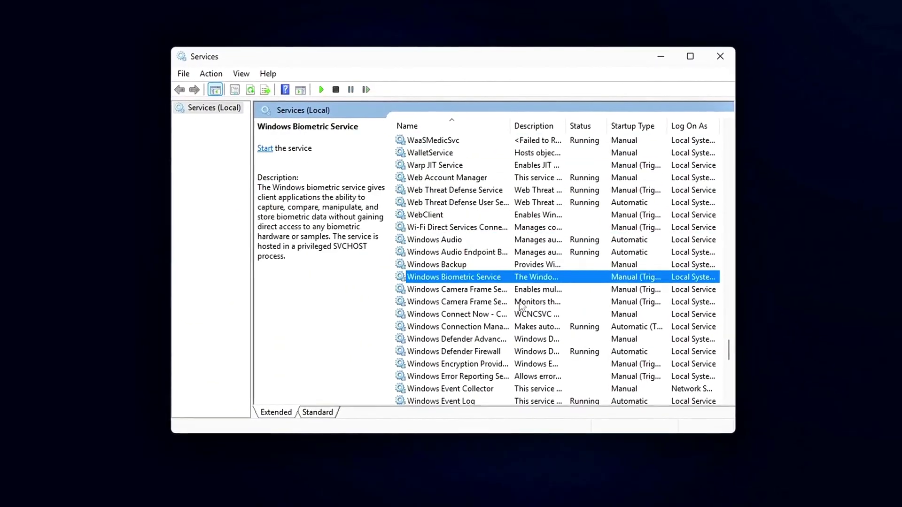
key(Down)
key(Down)
key(Down)
key(Down)
key(Down)
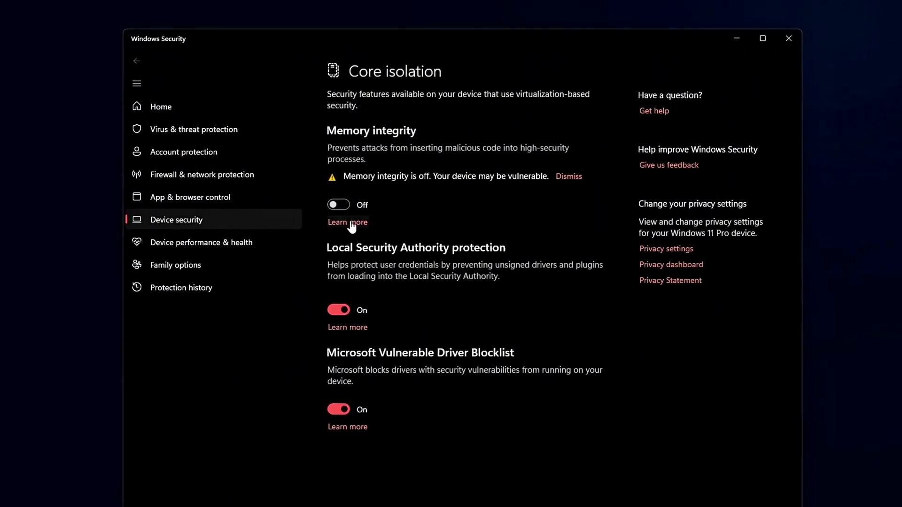
- Read more about Memory integrity from the Core isolation page
click(349, 222)
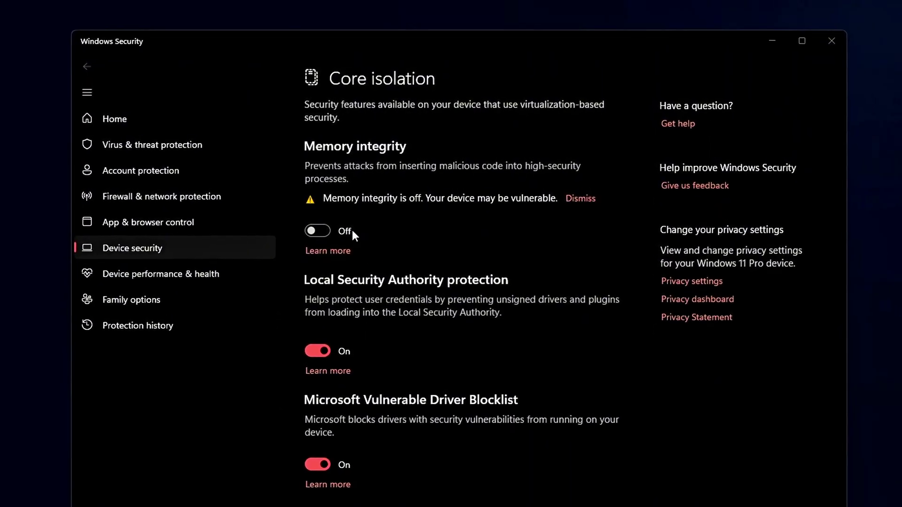
- Go to the HypervisorEnforcedCodeIntegrity key and inspect its Enabled value of 0
click(832, 41)
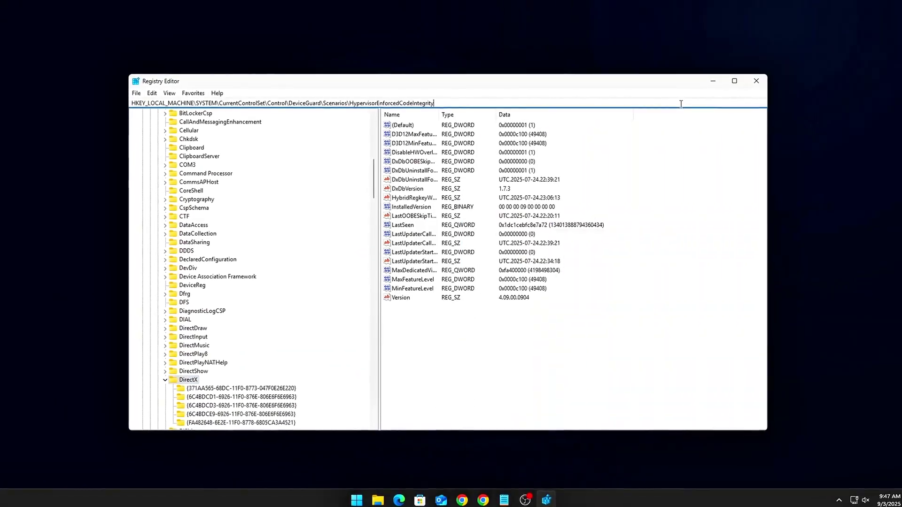
key(Return)
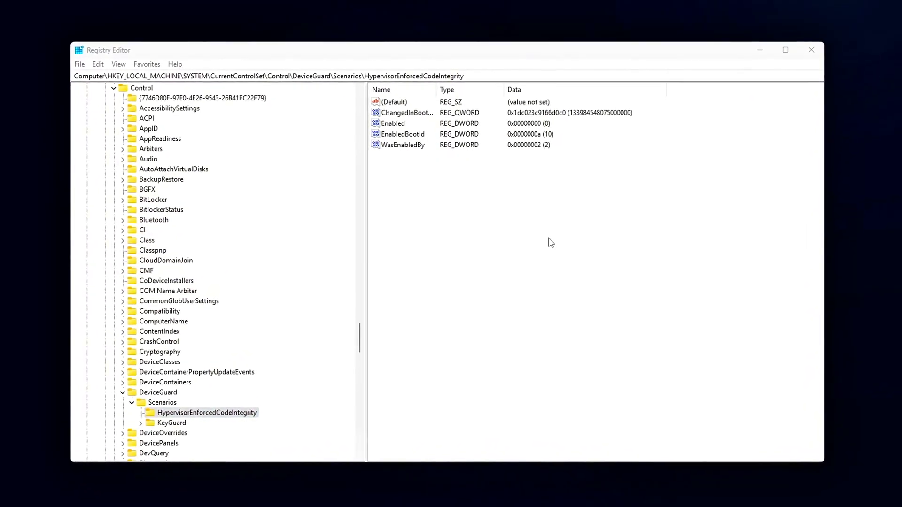
right_click(470, 201)
mouse_move(500, 204)
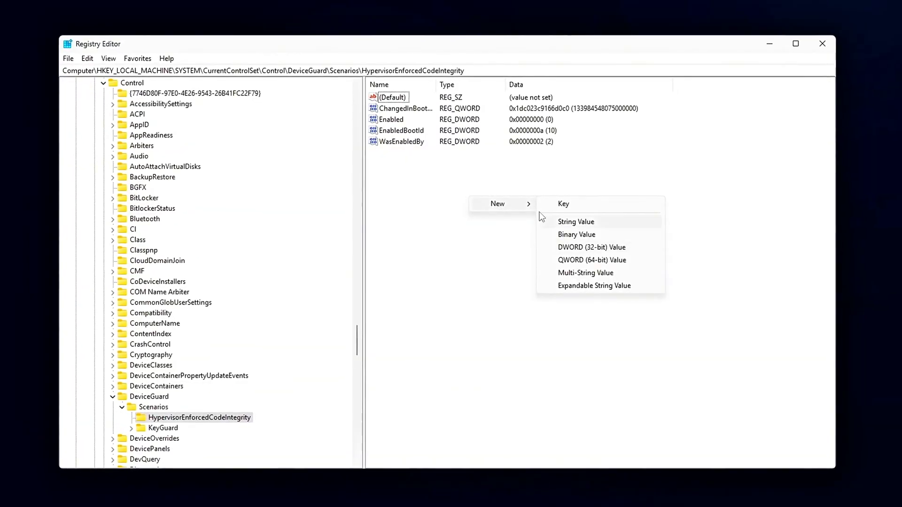
click(384, 118)
double_click(384, 119)
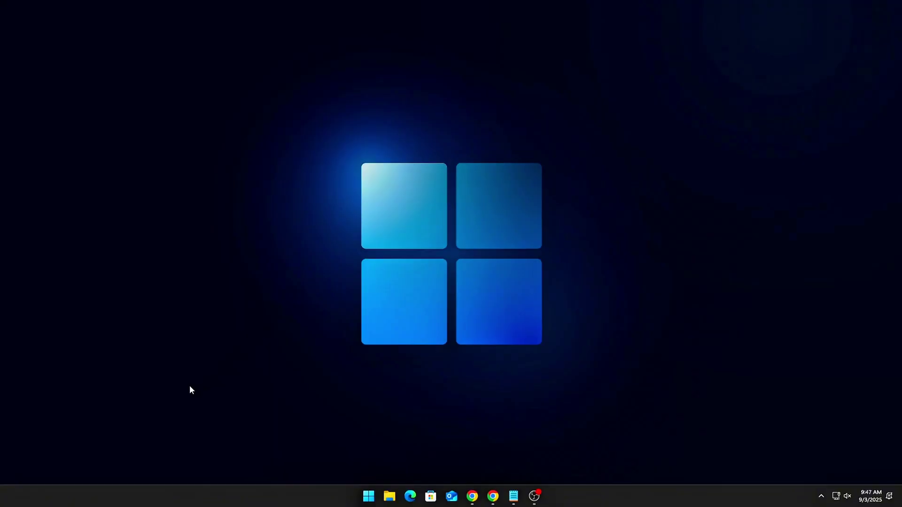
key(super+s)
text(Core Isolation)
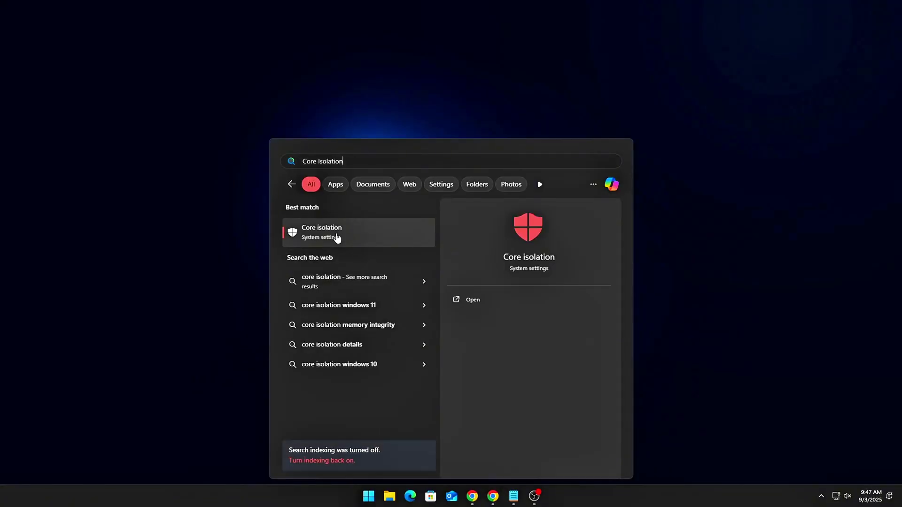
click(336, 239)
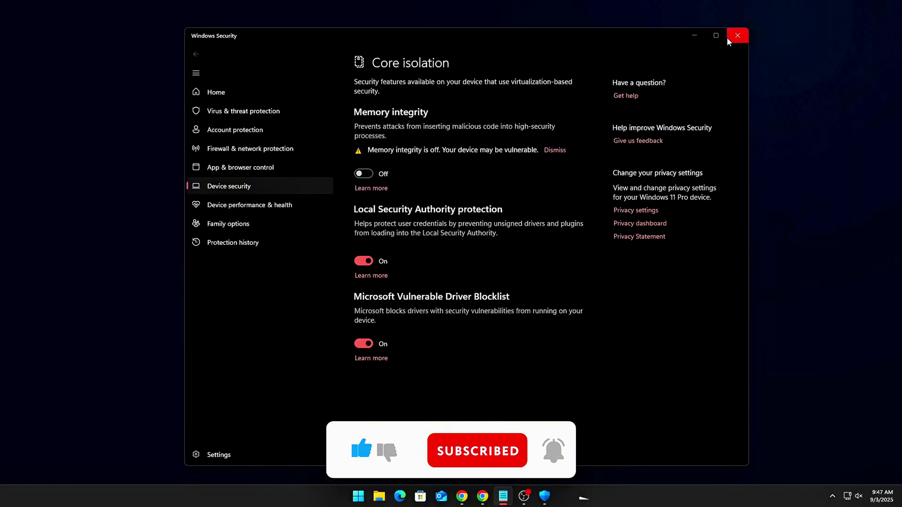
click(733, 37)
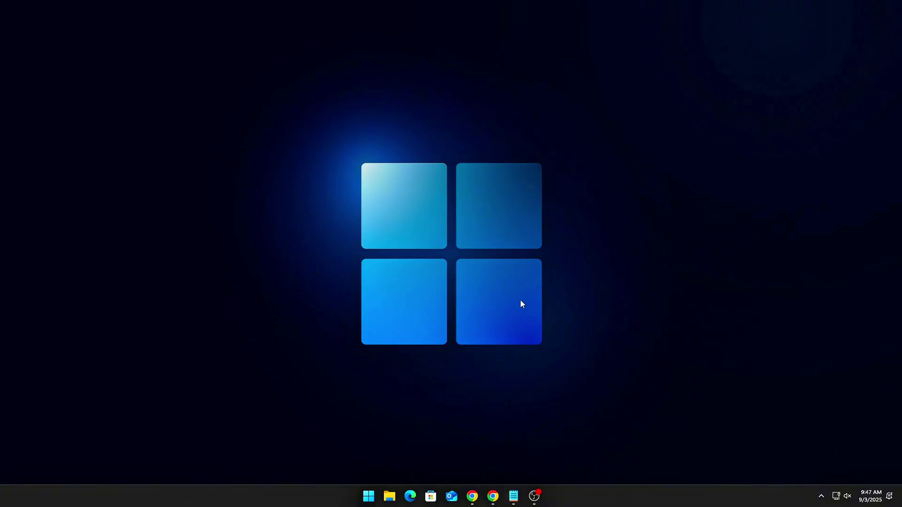
- Launch regedit and go to the HypervisorEnforcedCodeIntegrity key
key(super+r)
drag(126, 396, 453, 201)
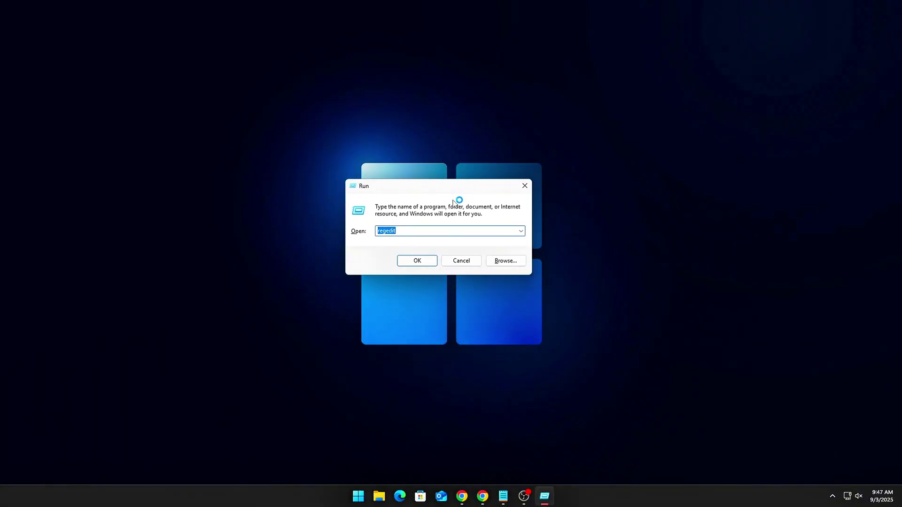
click(417, 261)
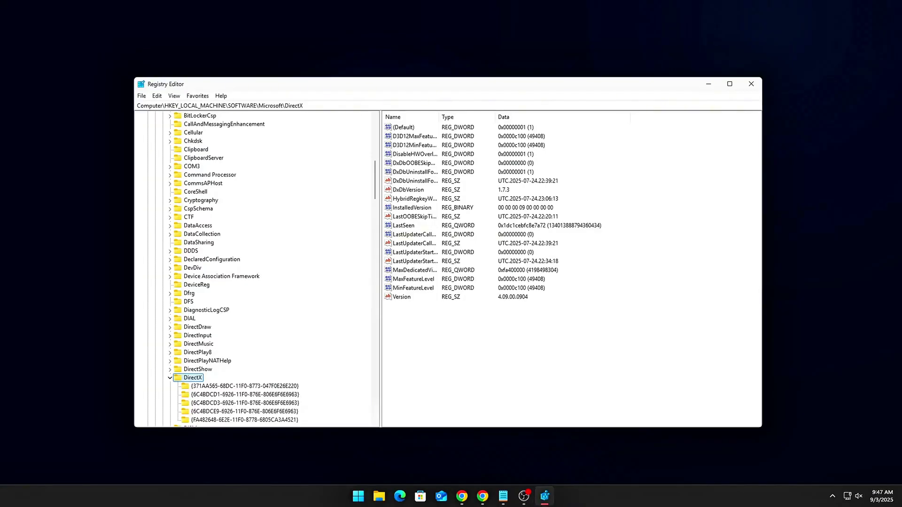
key(Return)
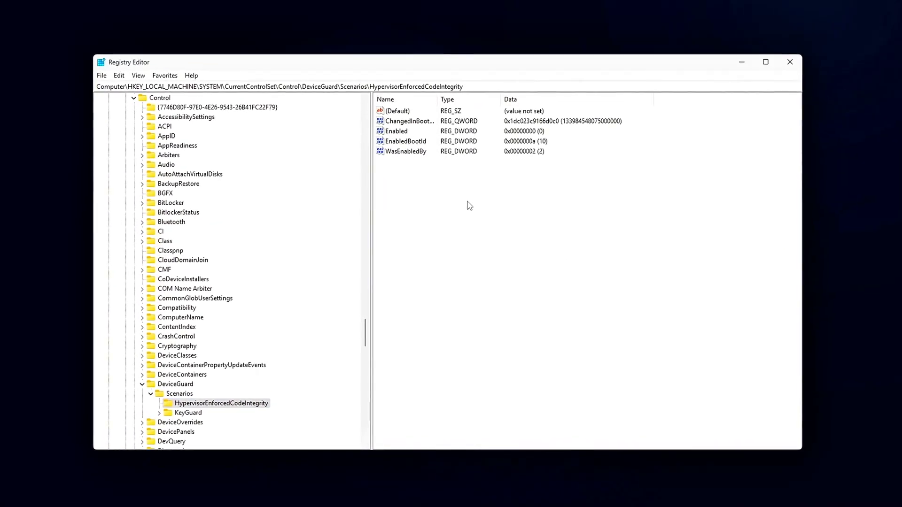
- Keep the Enabled value at 0 and confirm the edit
right_click(467, 203)
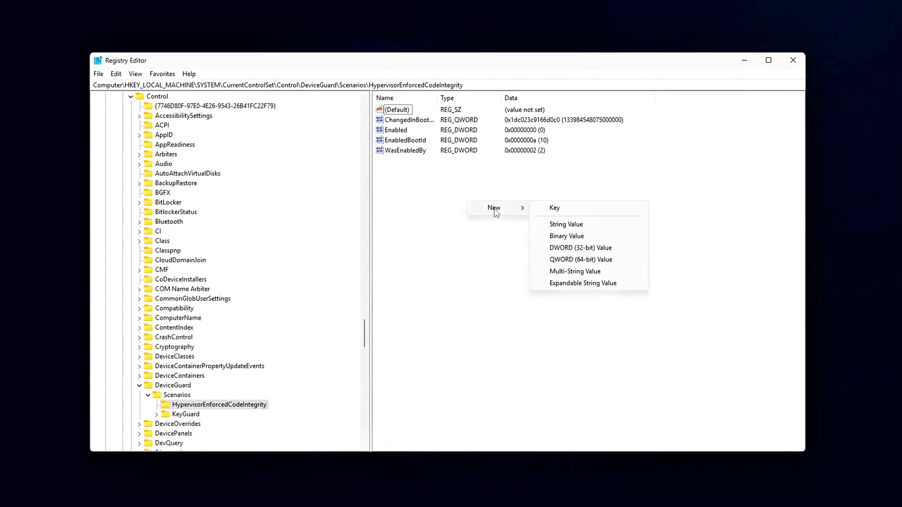
double_click(395, 125)
drag(237, 98, 525, 185)
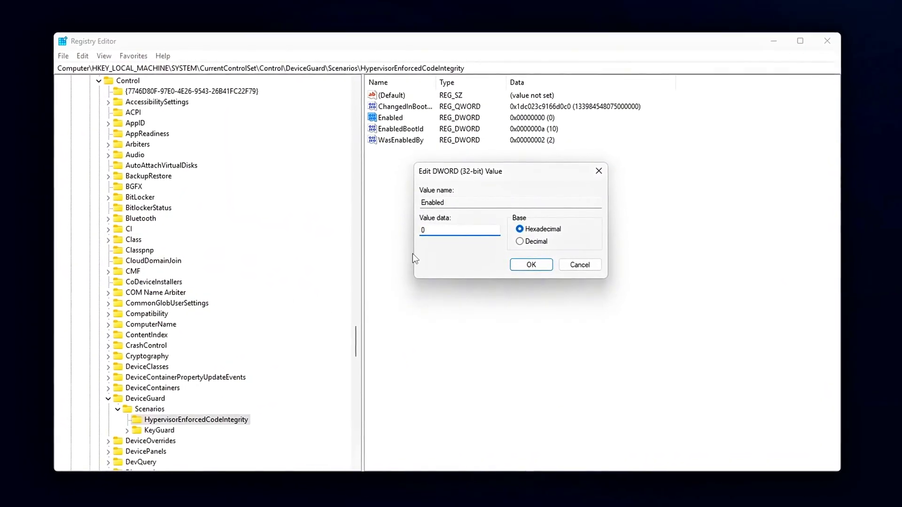
click(525, 265)
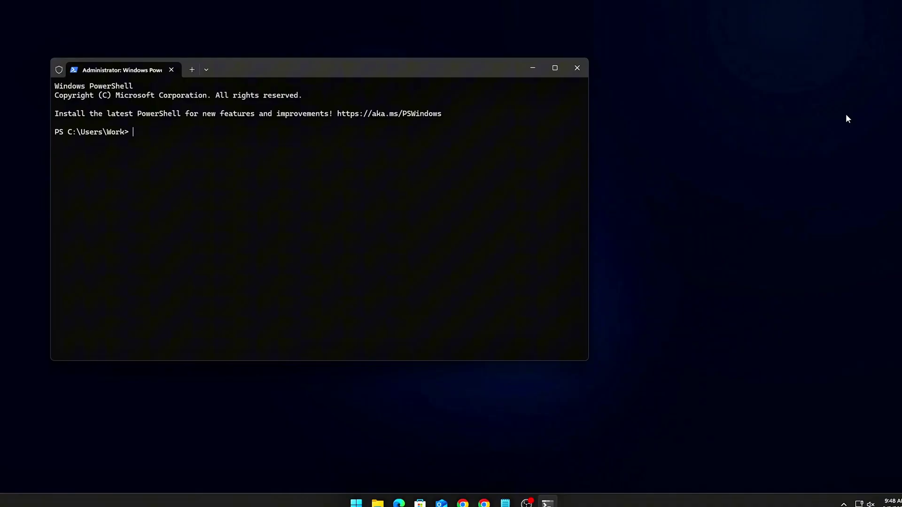
- Run bcdedit /set hypervisorlaunchtype off in the admin PowerShell
mouse_move(440, 78)
mouse_down()
mouse_move(560, 80)
mouse_move(545, 81)
mouse_move(554, 89)
mouse_up()
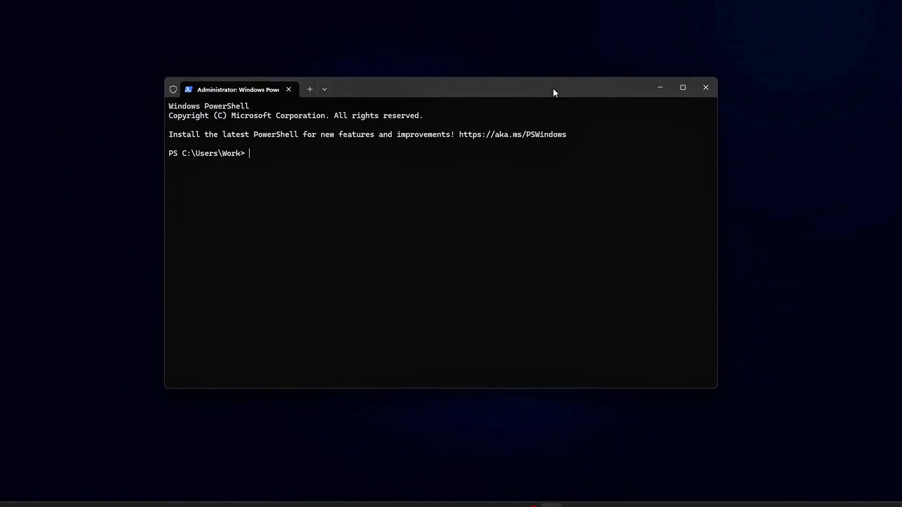
key(Return)
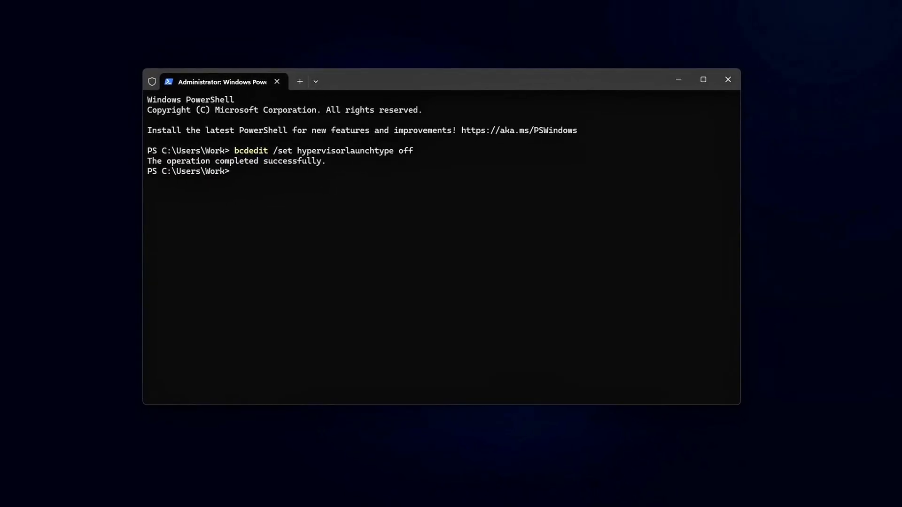
- Run systeminfo.exe from the Run box to start a system information report
key(super+r)
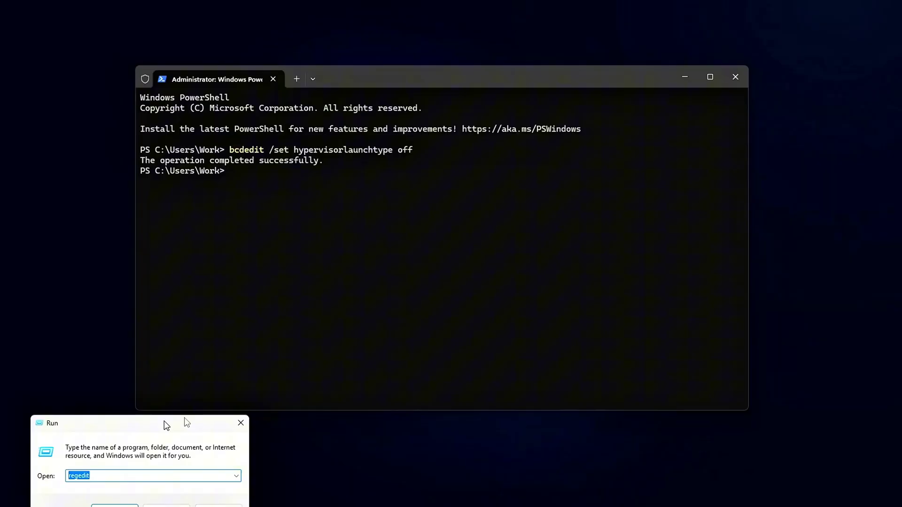
drag(164, 425, 476, 171)
text(systeminfo.exe)
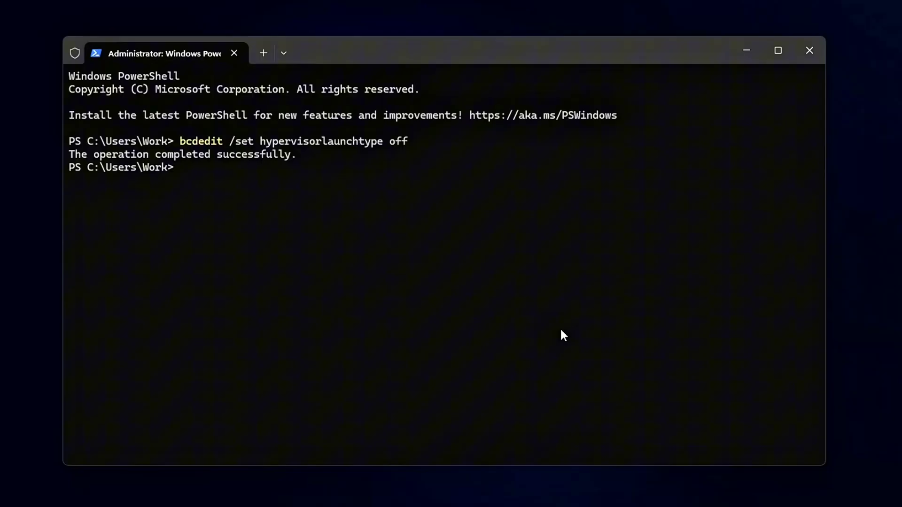
key(super+r)
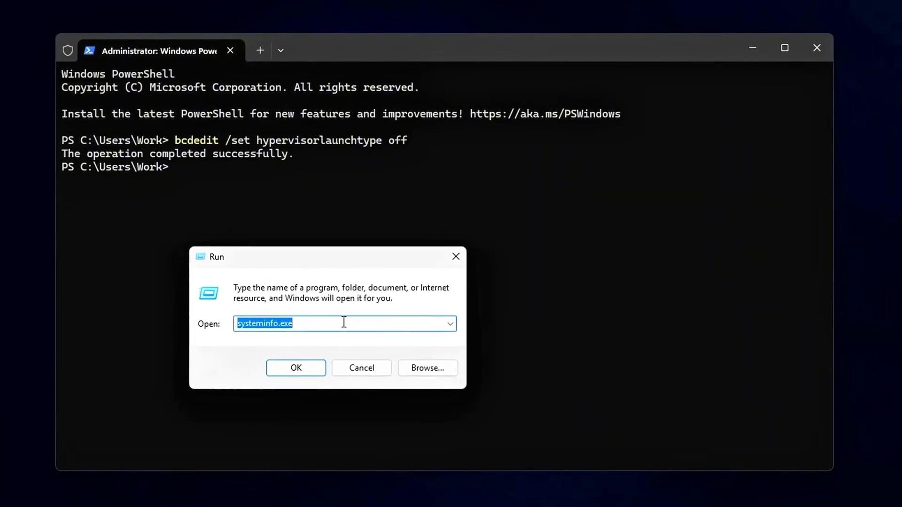
text(systeminfo.exe)
click(288, 372)
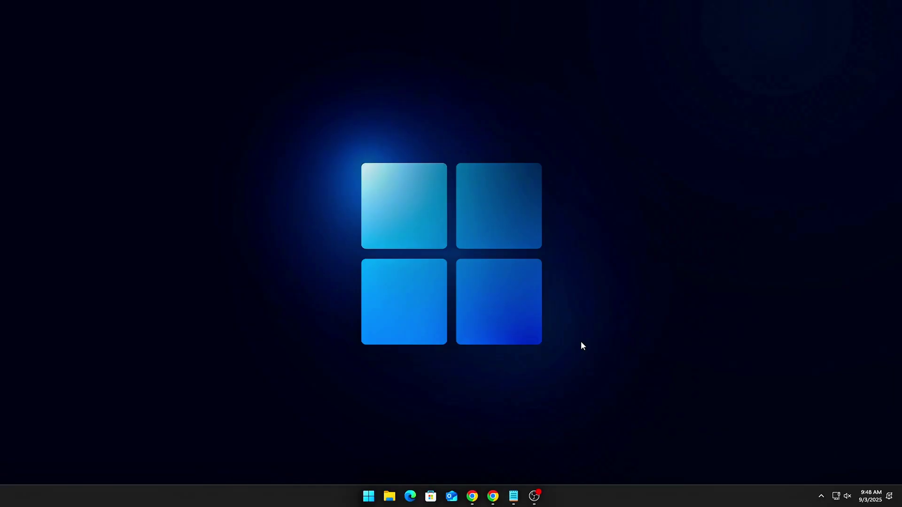
- Start Terminal (Admin) from Win+X and run bcdedit /set hypervisorlaunchtype off successfully
key(super+x)
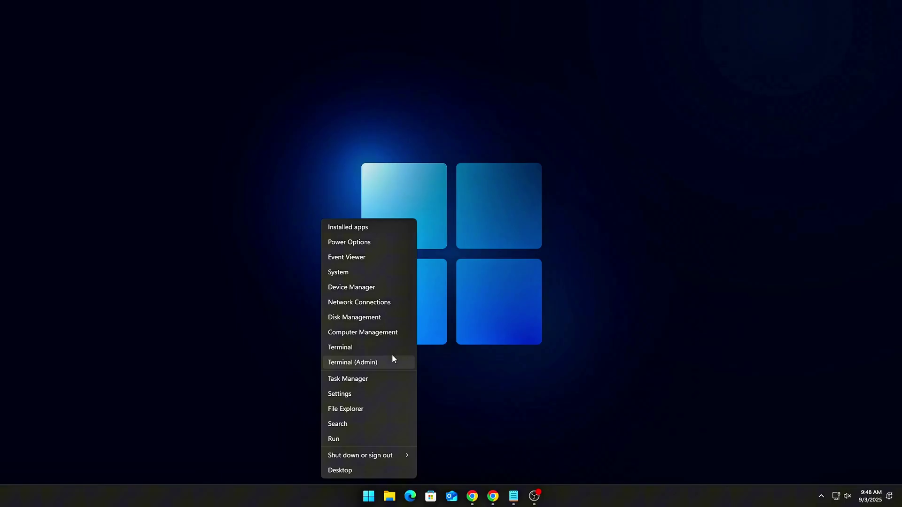
click(352, 362)
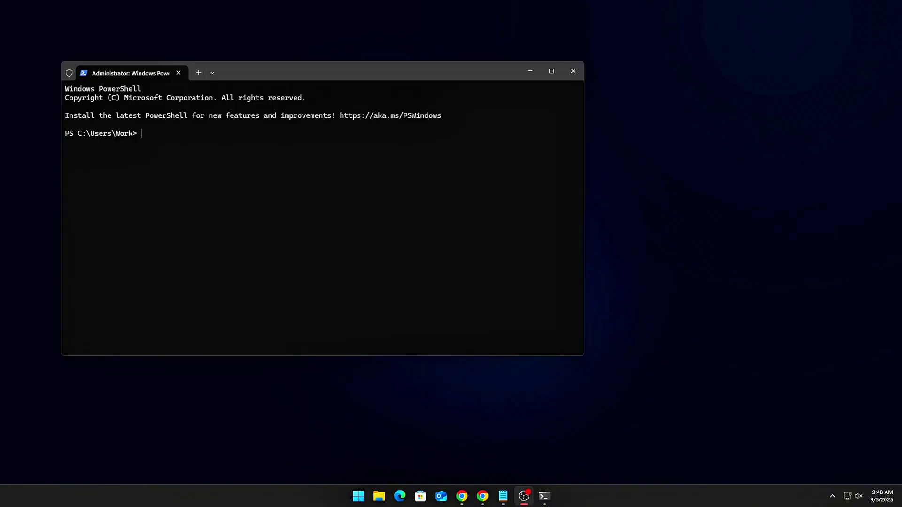
mouse_move(434, 73)
mouse_down()
mouse_move(540, 75)
mouse_move(534, 93)
mouse_move(547, 95)
mouse_up()
text(bcdedit /set hypervisorlaunchtype off)
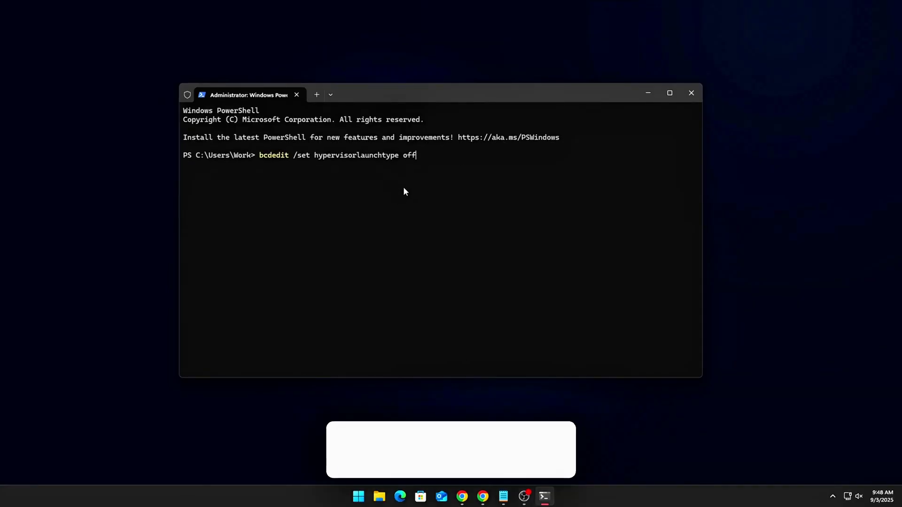
key(Return)
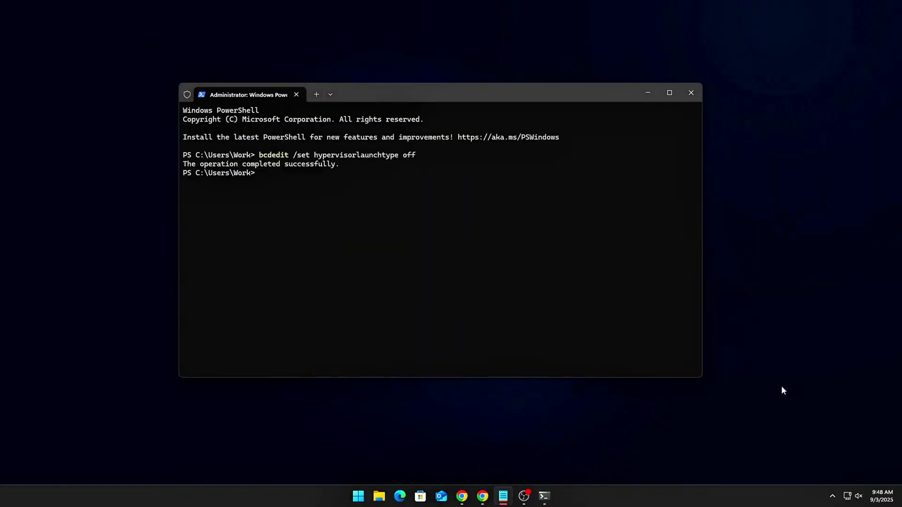
key(super+r)
- Launch systeminfo.exe from the Run box and move its window aside
mouse_move(123, 392)
mouse_down()
mouse_move(151, 392)
mouse_move(468, 174)
mouse_up()
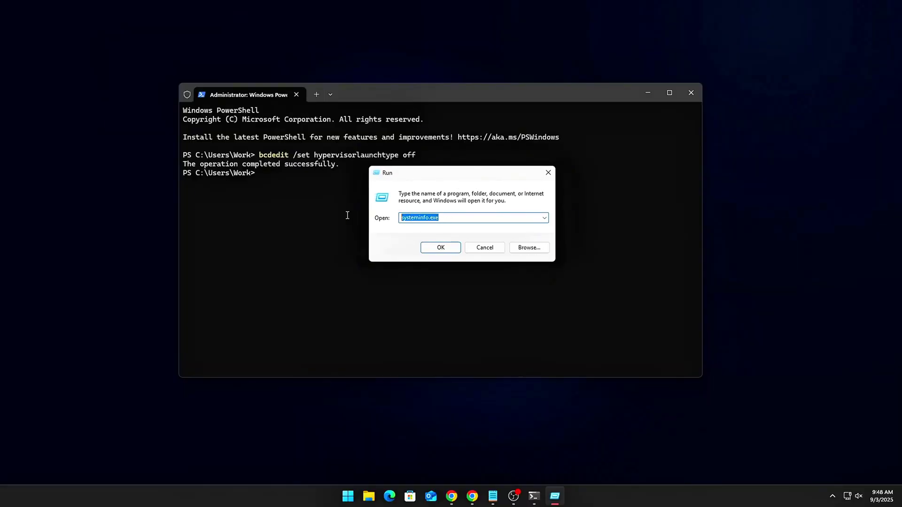
click(446, 252)
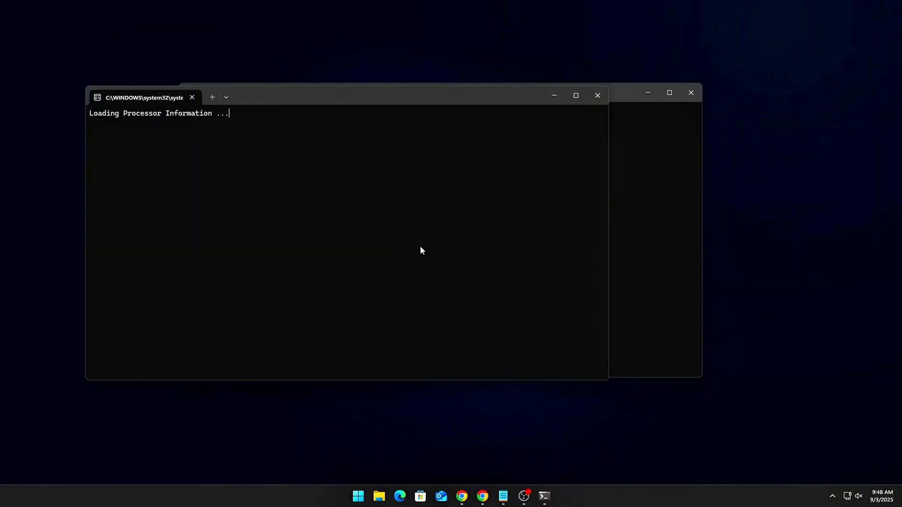
drag(433, 101, 548, 104)
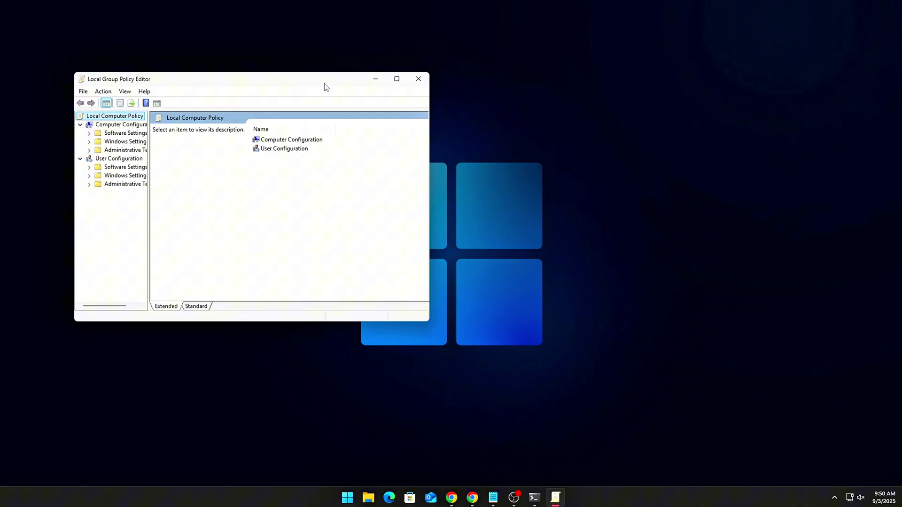
- Browse to Computer Configuration > Administrative Templates > System > Device Guard and the VBS policy
drag(324, 84, 491, 125)
drag(323, 194, 349, 195)
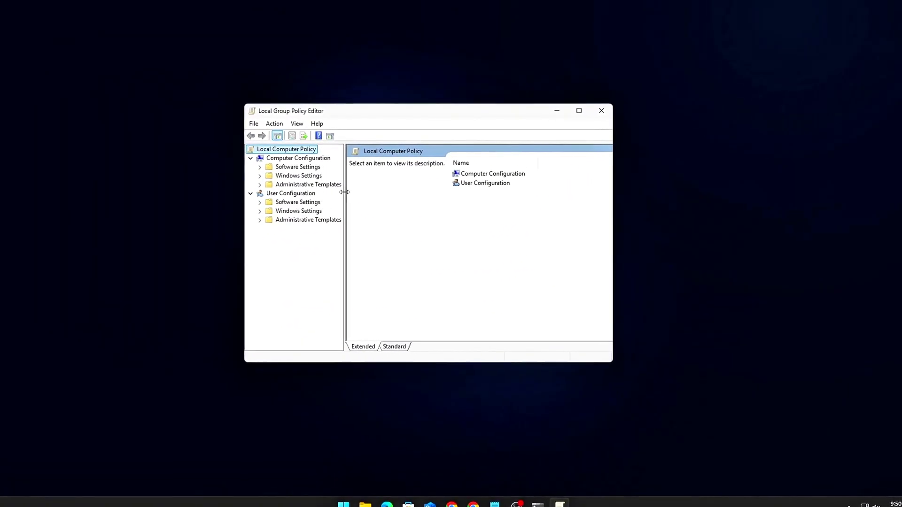
click(256, 183)
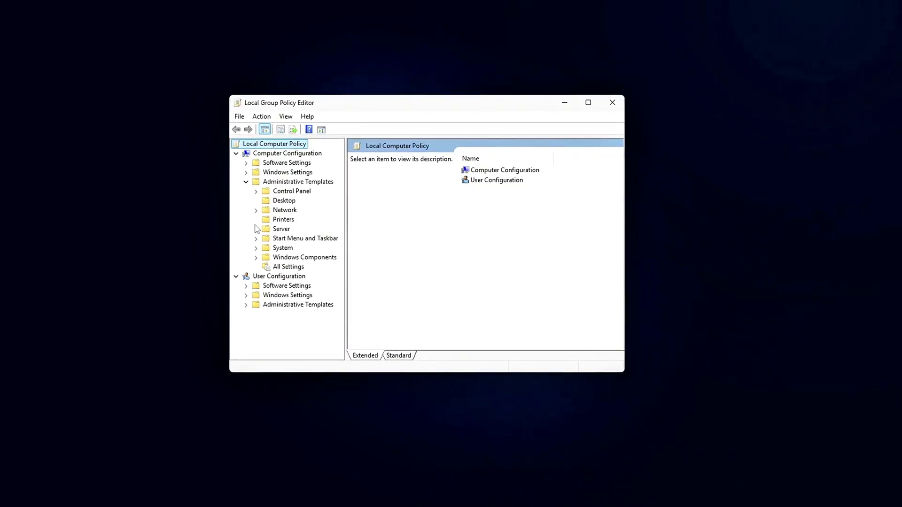
click(256, 248)
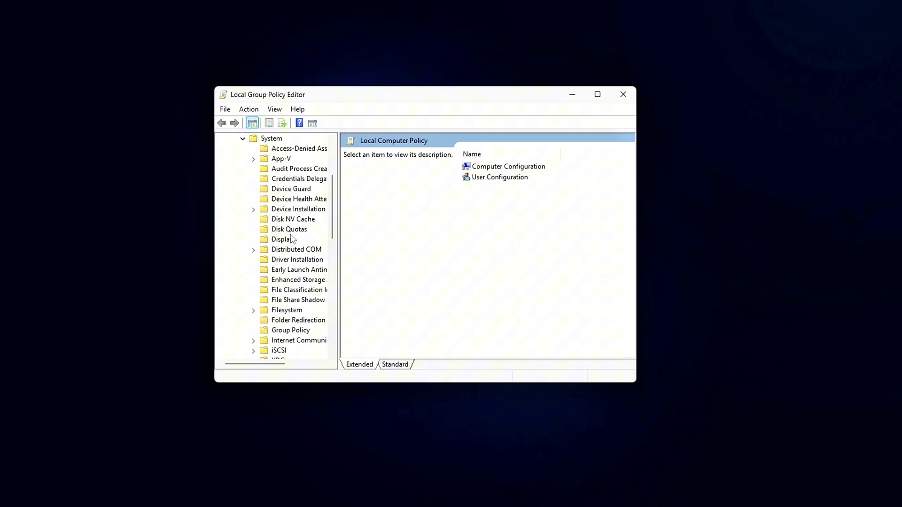
click(289, 189)
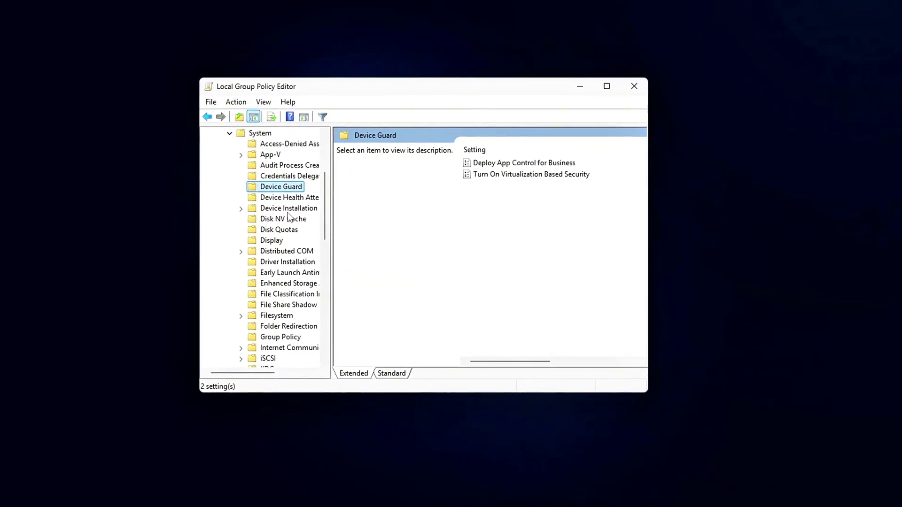
click(507, 175)
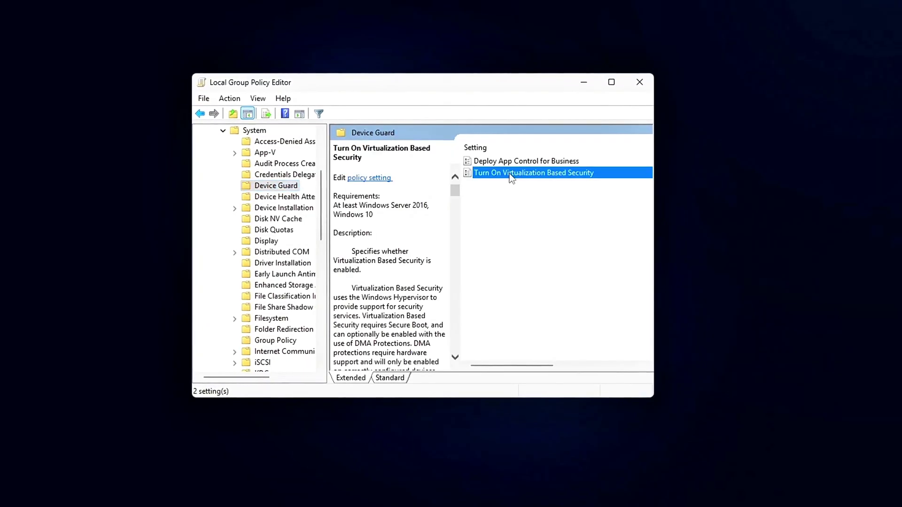
double_click(510, 175)
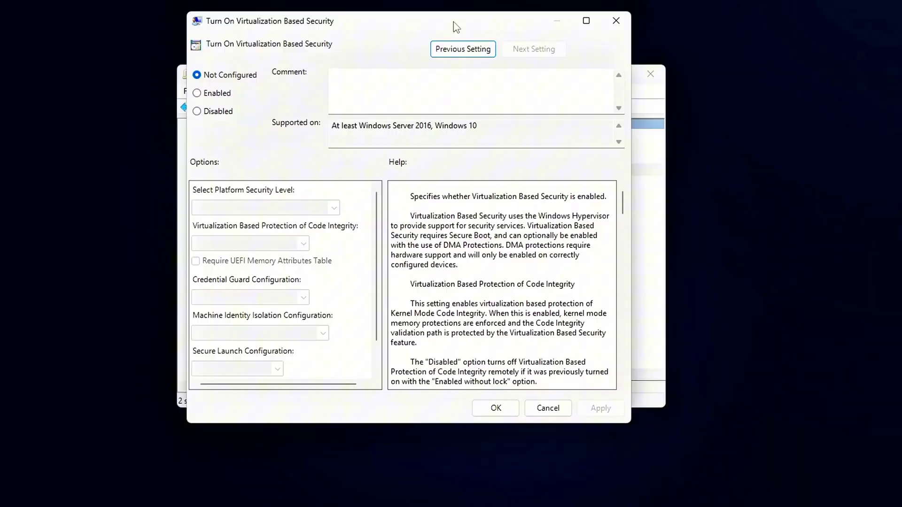
- Set Turn On Virtualization Based Security to Disabled, apply and confirm
click(201, 110)
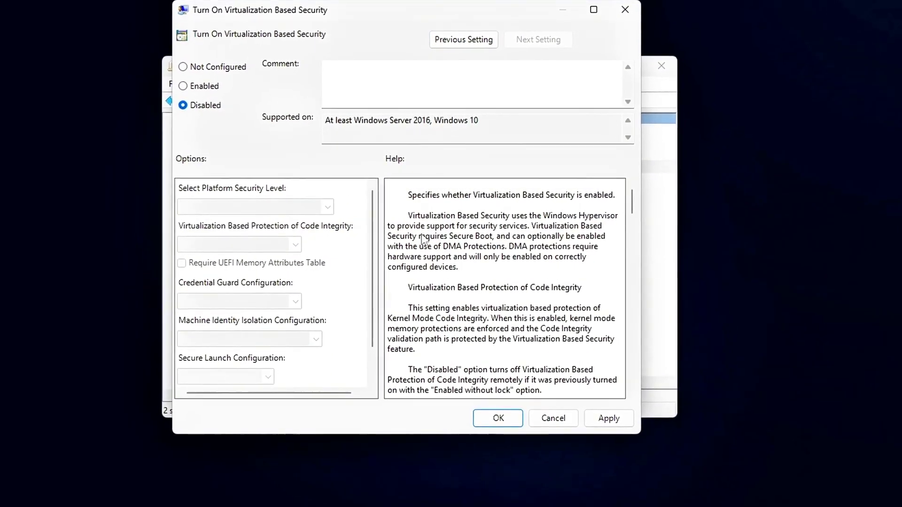
click(609, 418)
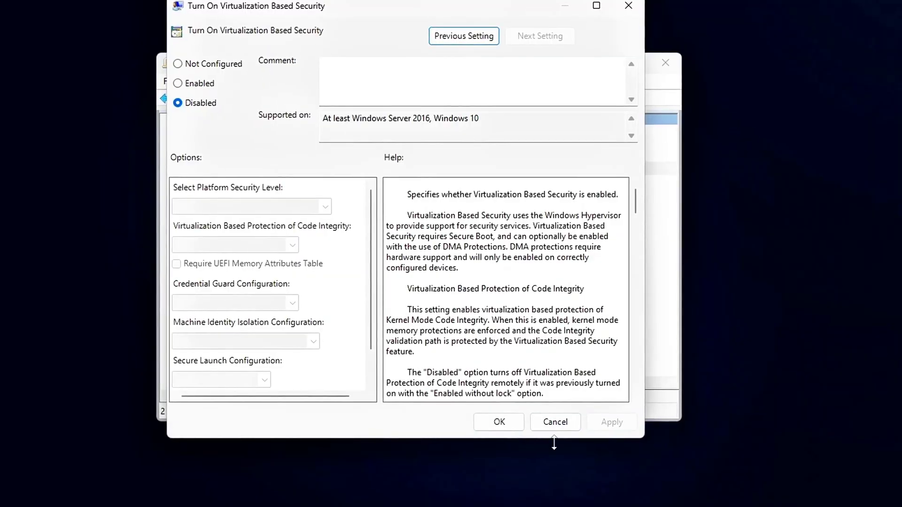
click(509, 424)
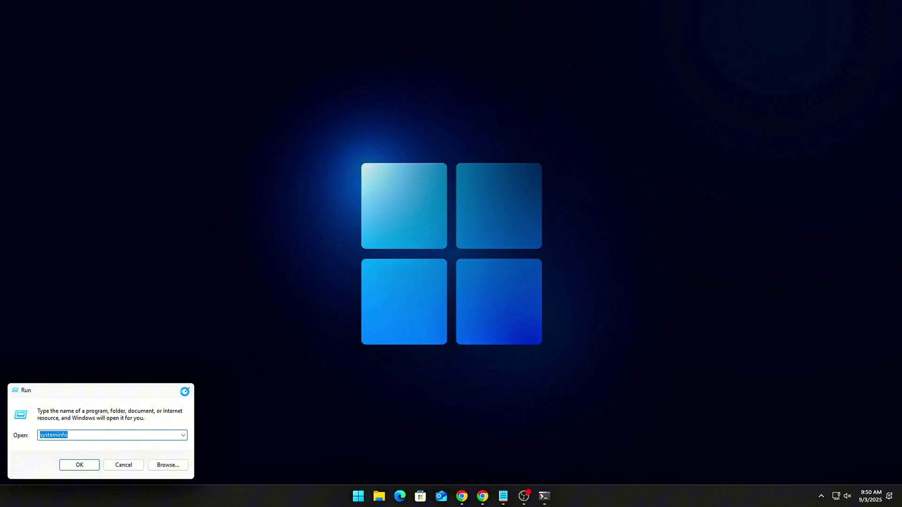
- Reopen gpedit, return to the Device Guard policy and confirm it still reads Disabled
drag(124, 396, 474, 204)
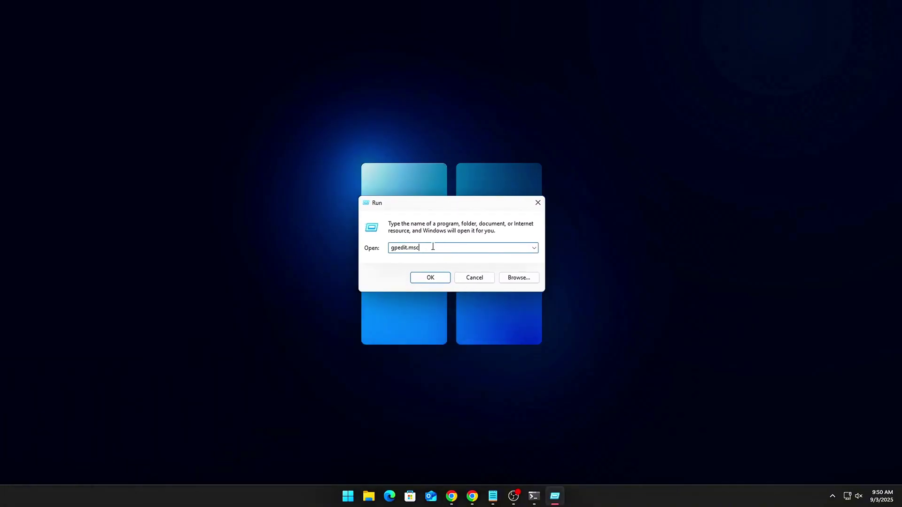
click(430, 279)
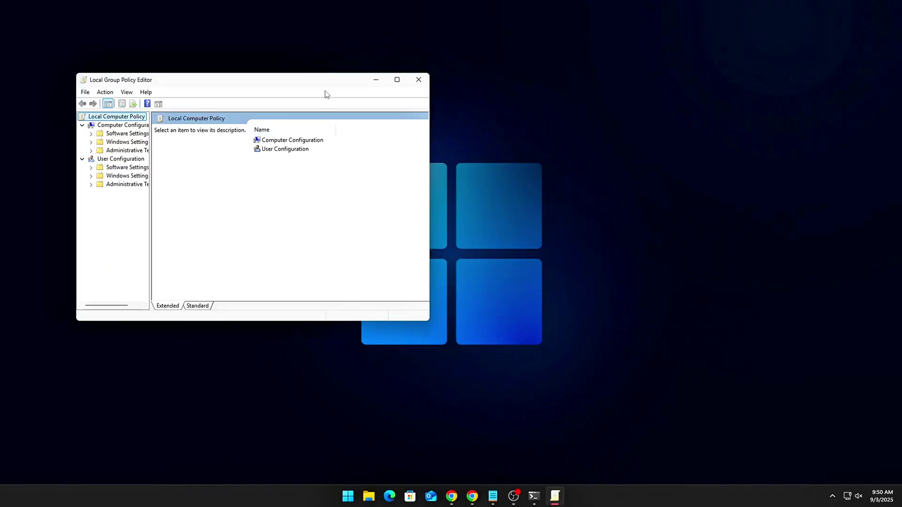
drag(325, 94, 502, 130)
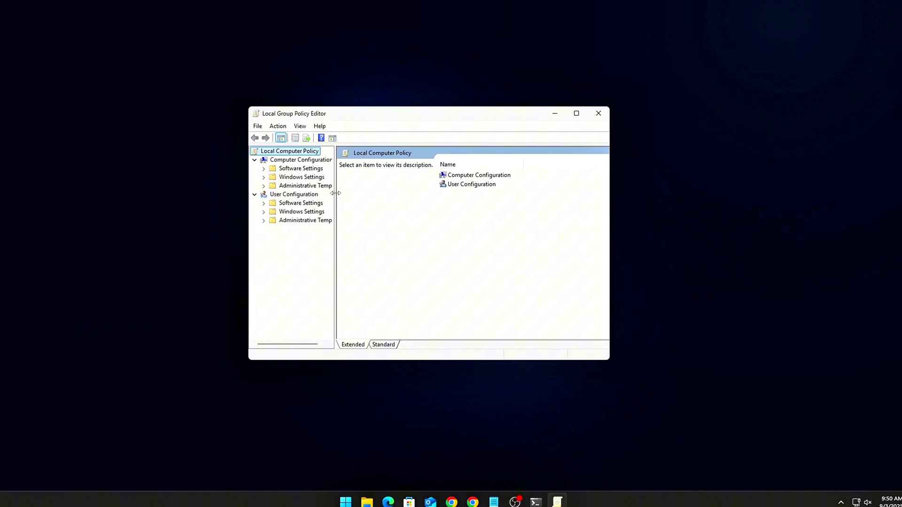
click(250, 185)
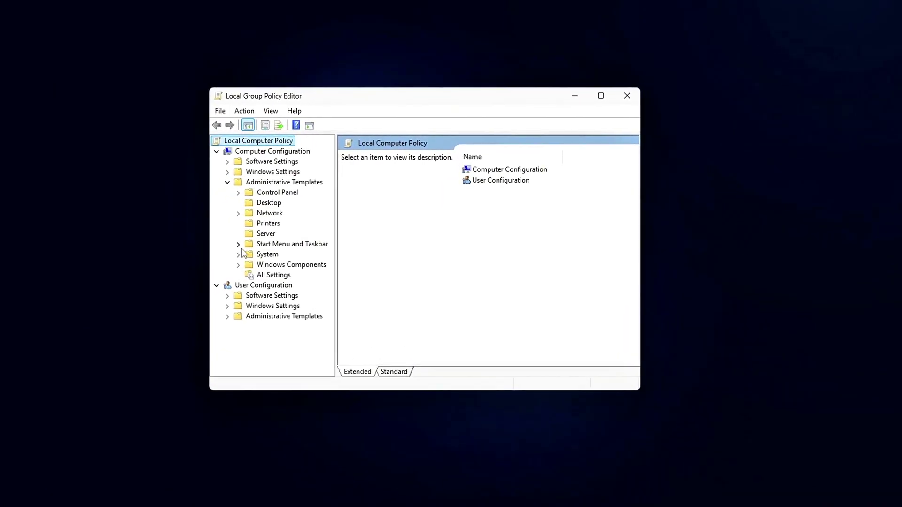
click(230, 257)
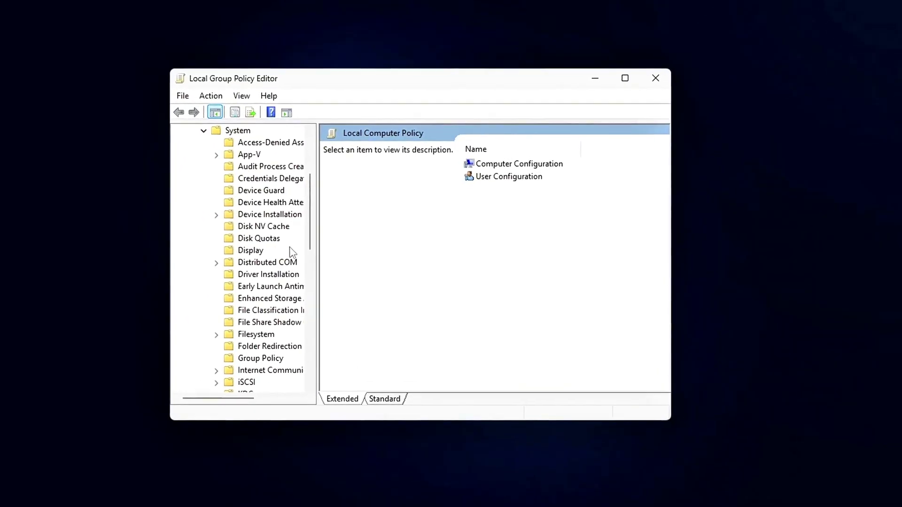
click(231, 191)
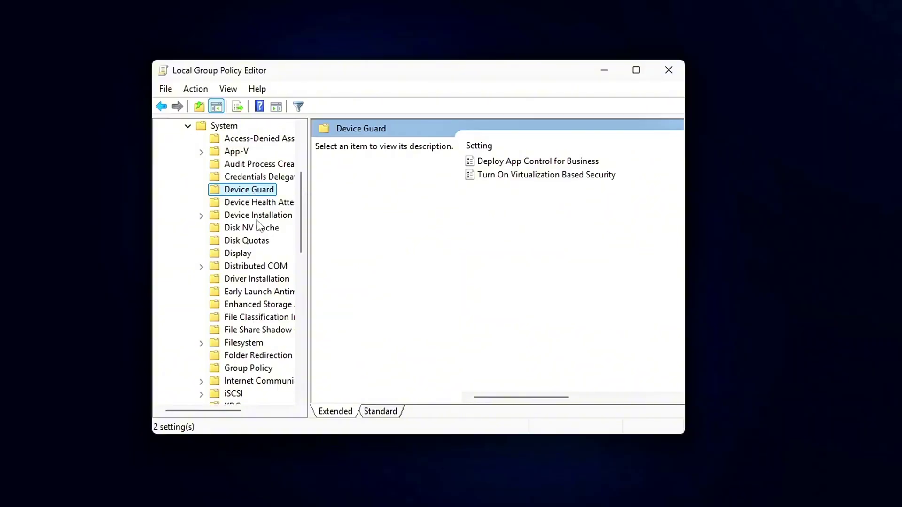
double_click(518, 176)
drag(141, 13, 455, 18)
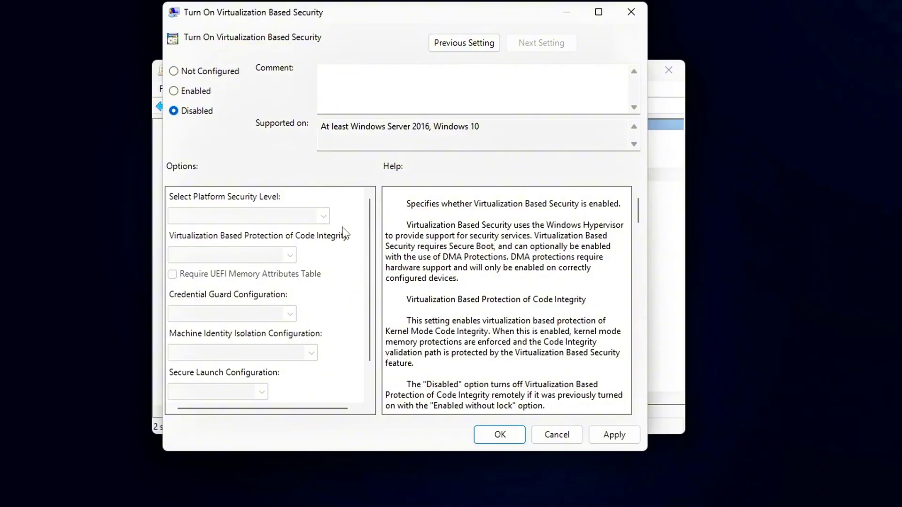
click(500, 435)
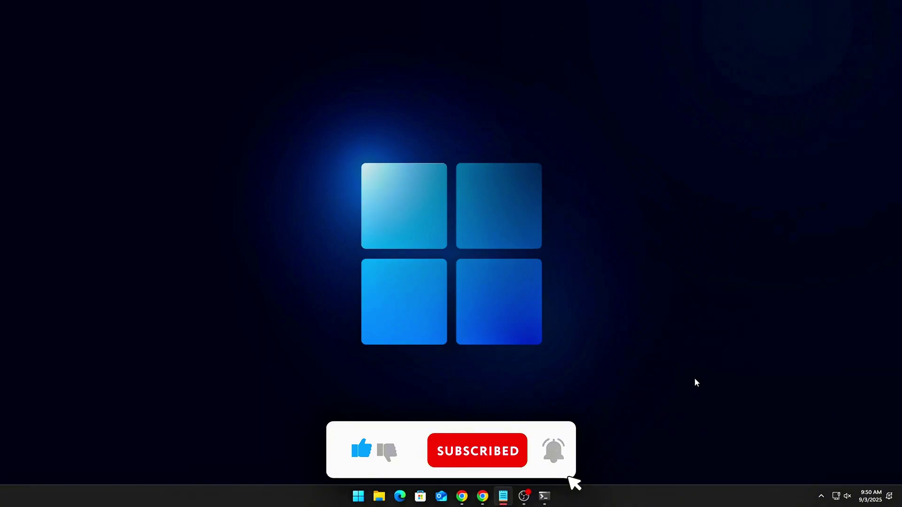
- Launch regedit and go to HKLM\SYSTEM\CurrentControlSet\Control\DeviceGuard
key(super+r)
drag(159, 386, 552, 159)
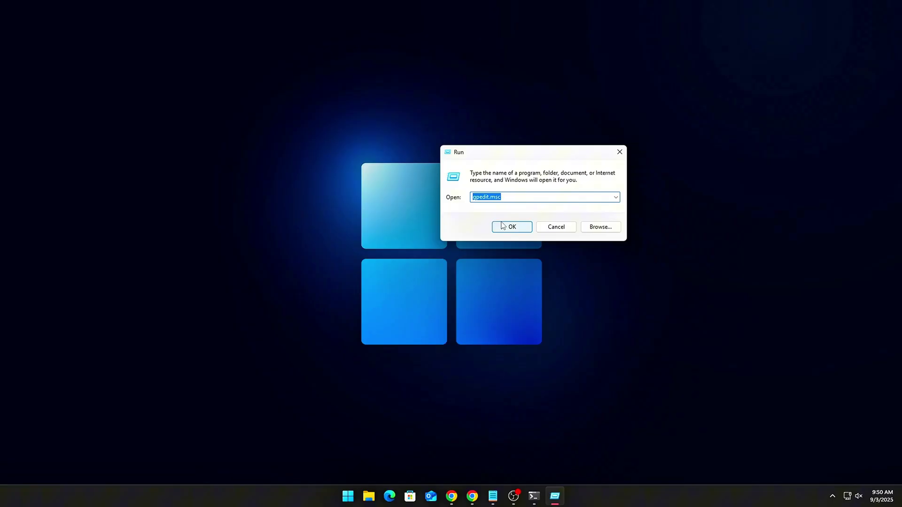
text(t)
key(Return)
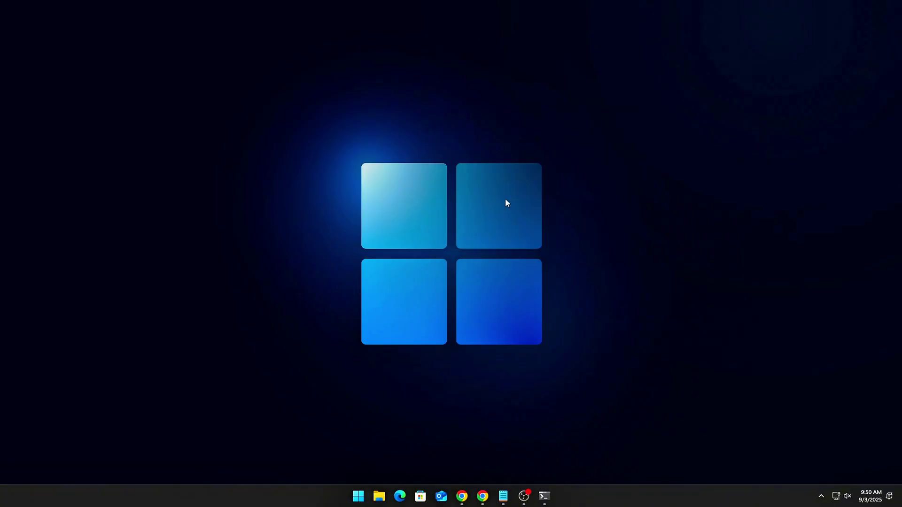
key(ctrl+v)
key(Return)
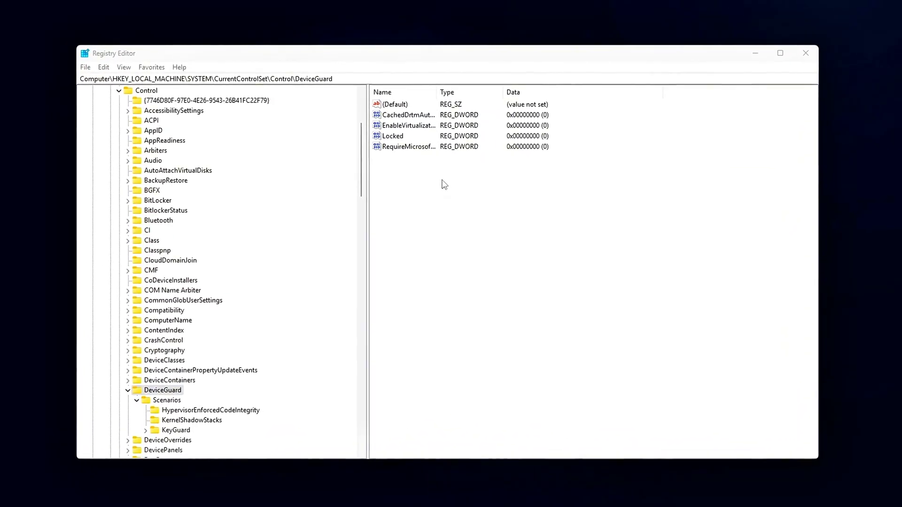
- Keep EnableVirtualizationBasedSecurity at value data 0 and confirm
click(402, 119)
double_click(404, 118)
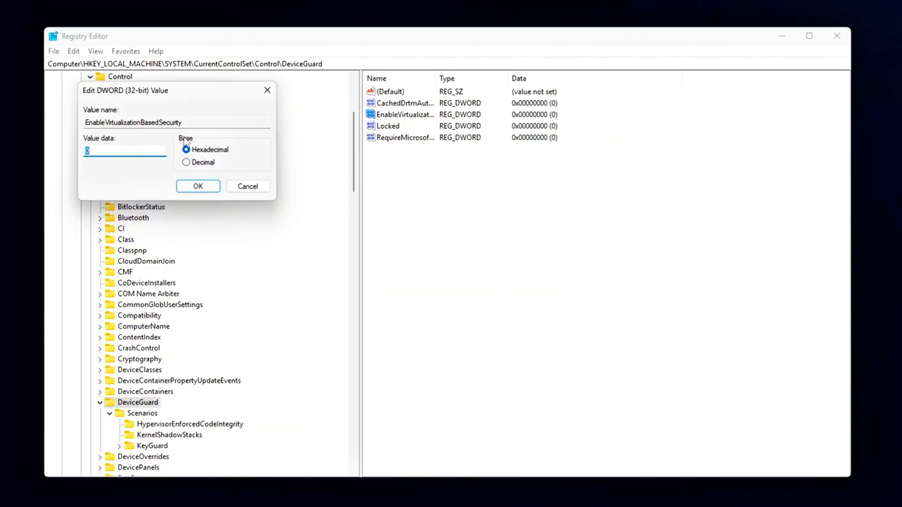
mouse_move(184, 91)
mouse_down()
mouse_move(244, 116)
mouse_move(546, 191)
mouse_up()
text(000)
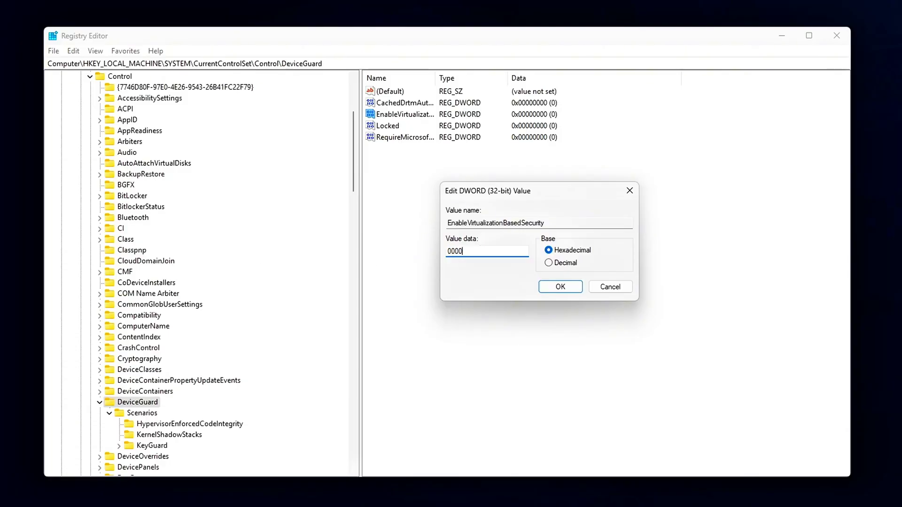
key(Return)
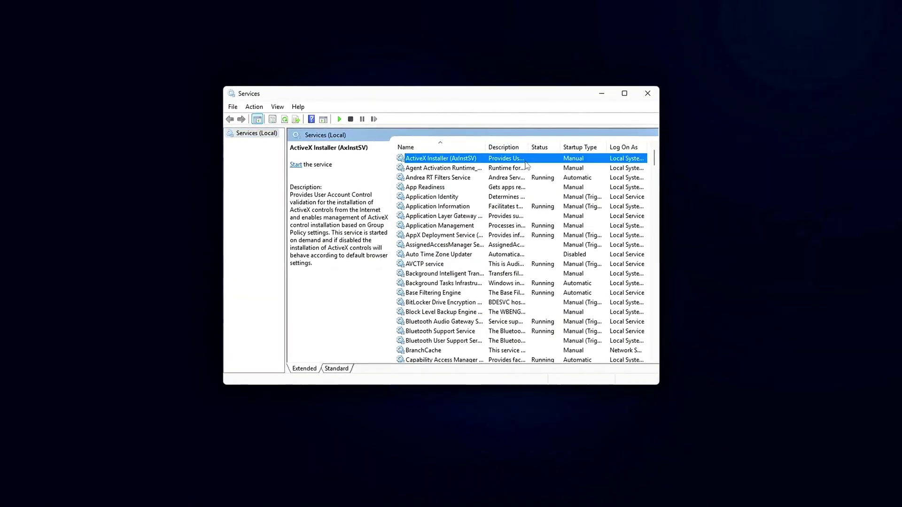
- Browse the Services list through the H, D and W entries toward Windows Defender
key(h)
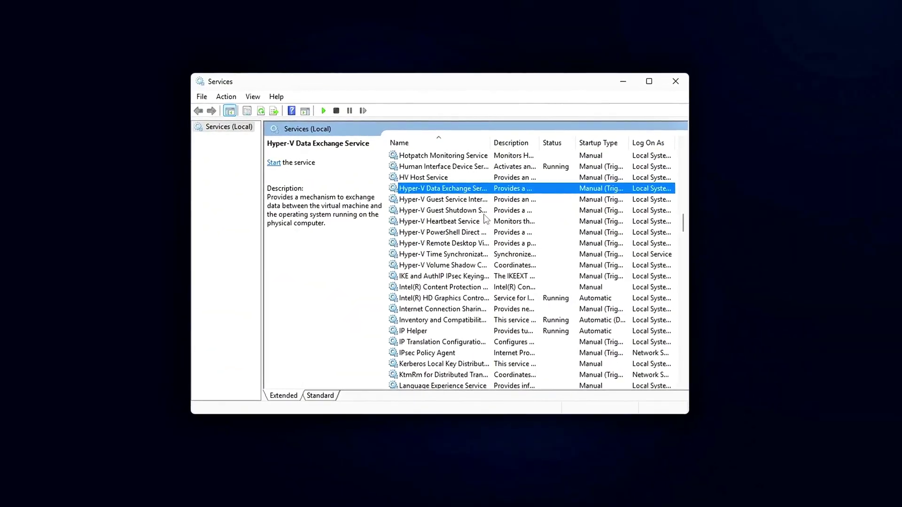
key(d)
key(Down)
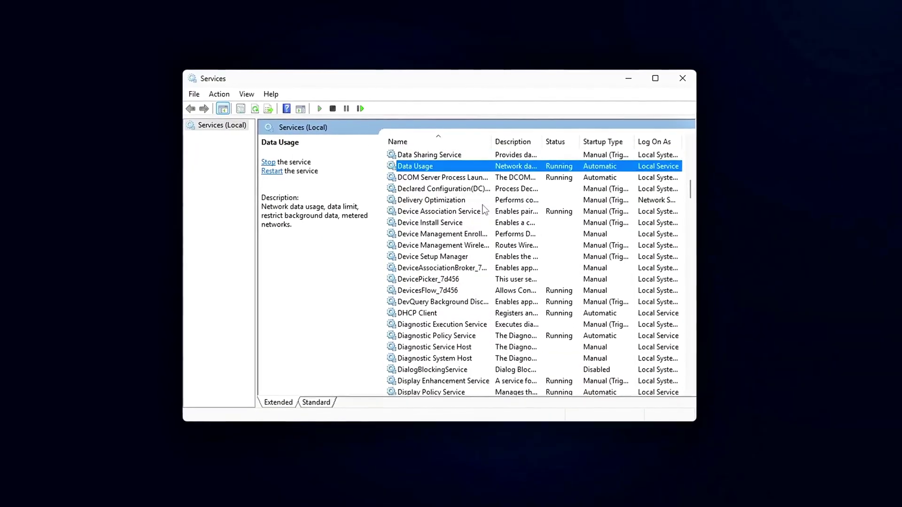
key(Down)
key(Down)
key(Down)
key(Down)
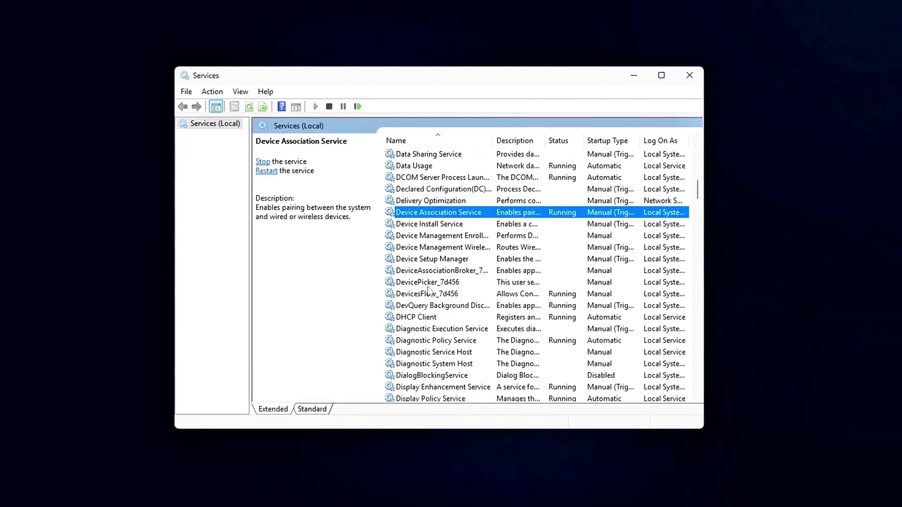
key(Down)
key(Down)
key(Down)
key(Down)
key(Down)
key(Down)
key(Down)
key(Down)
key(Down)
key(Down)
key(Down)
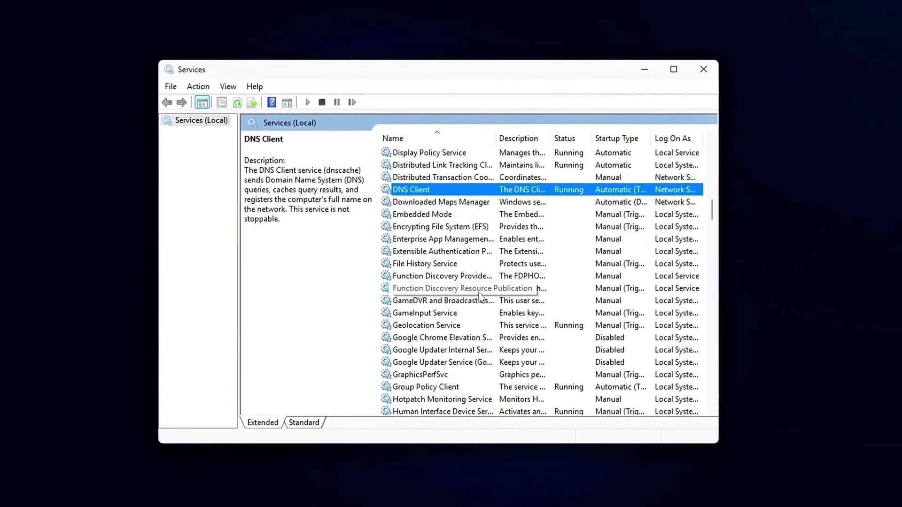
key(w)
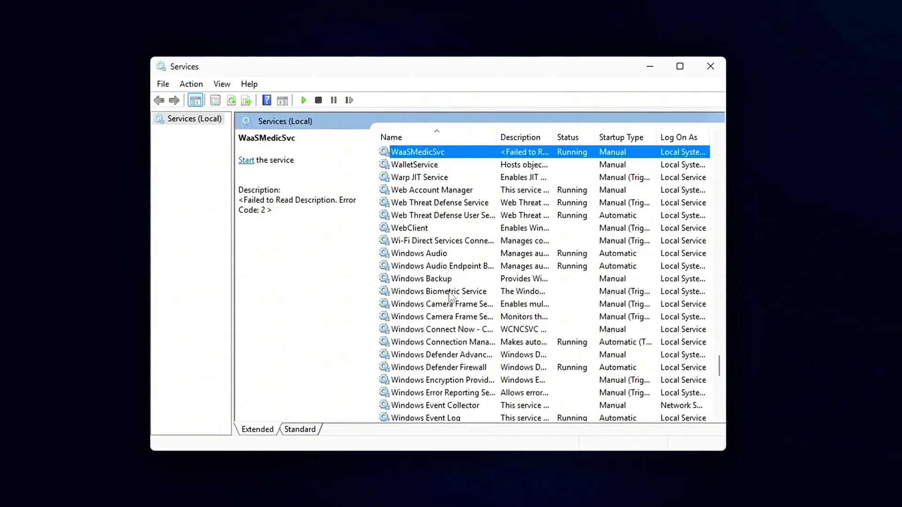
key(Down)
key(Down)
key(Down)
key(Down)
key(Down)
key(Down)
key(Down)
key(Down)
key(Down)
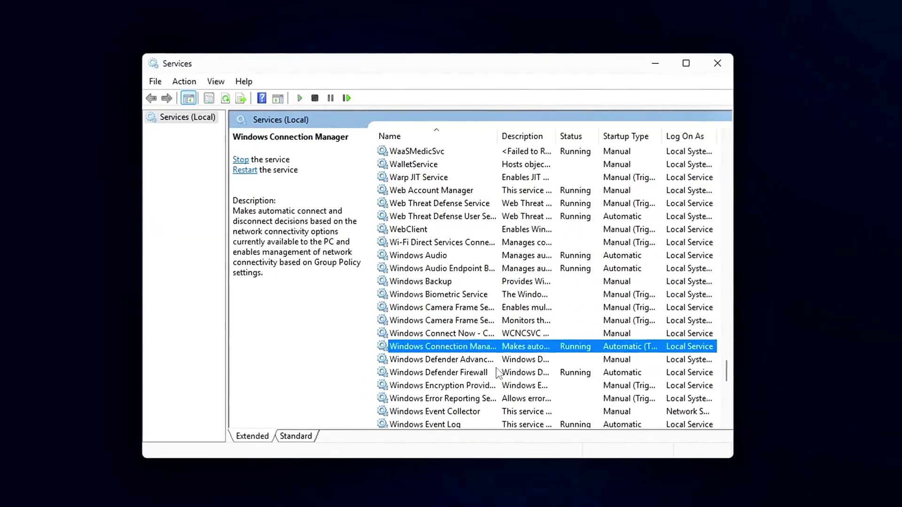
key(Down)
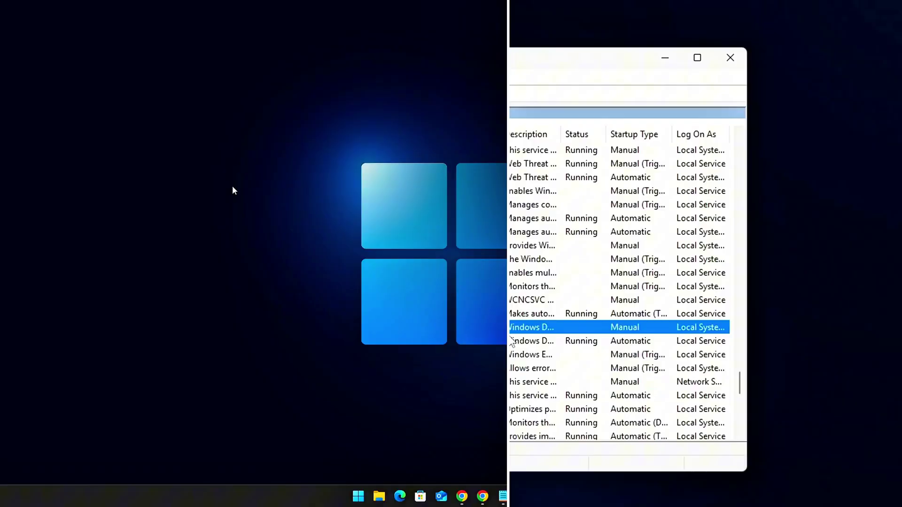
- Launch the Services console from the Run box with services.msc
key(super+r)
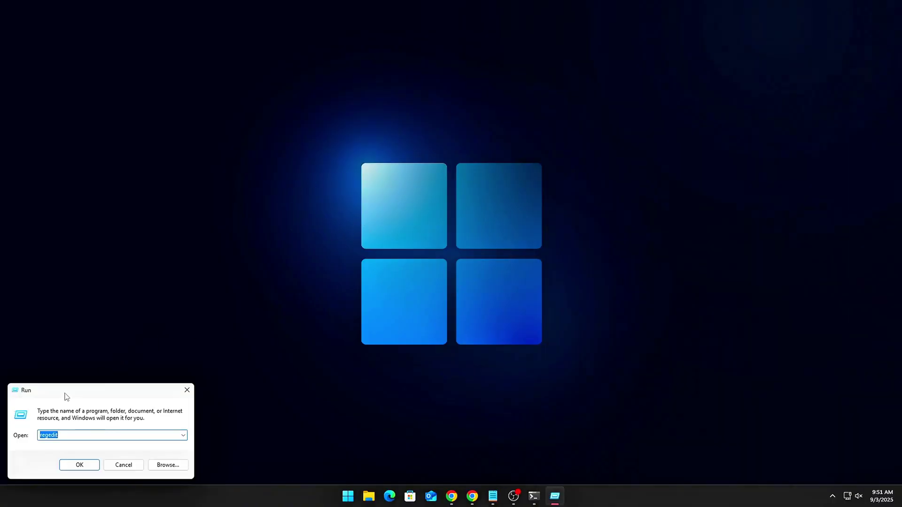
drag(65, 397, 437, 204)
text(services.msc)
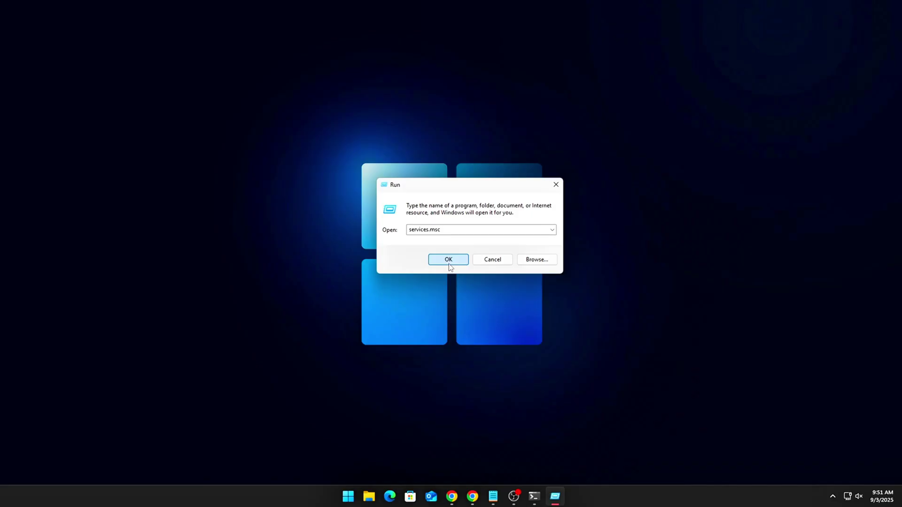
click(448, 263)
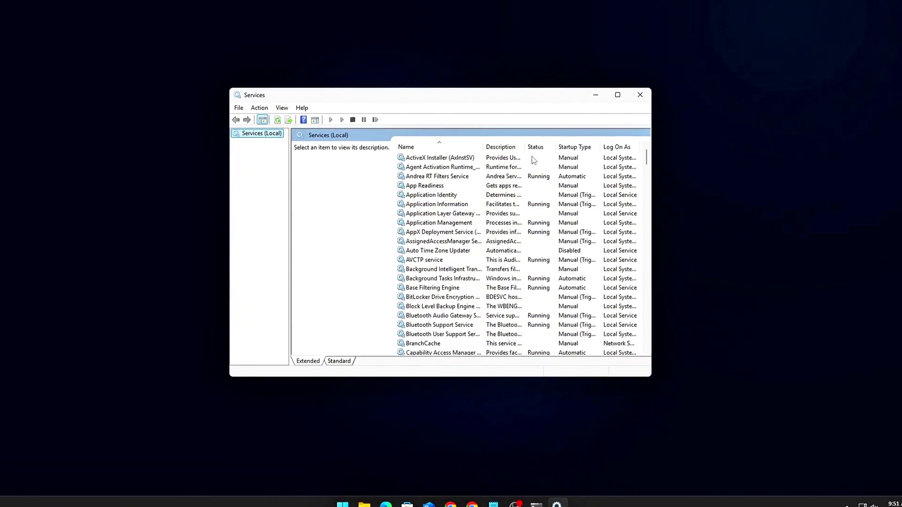
- Browse the services list from Hyper-V down to the Windows Biometric, Defender ATP, Event Collector and Installer services
key(h)
key(Down)
key(Down)
key(Down)
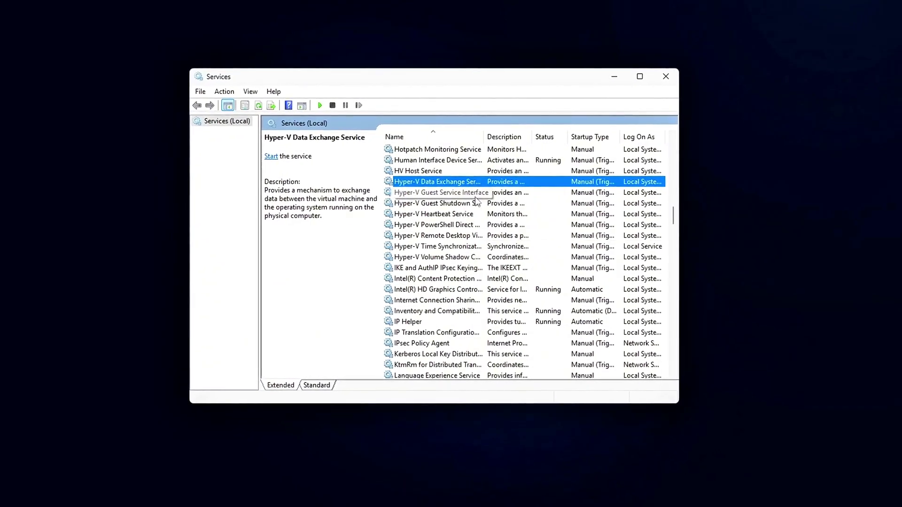
text(d)
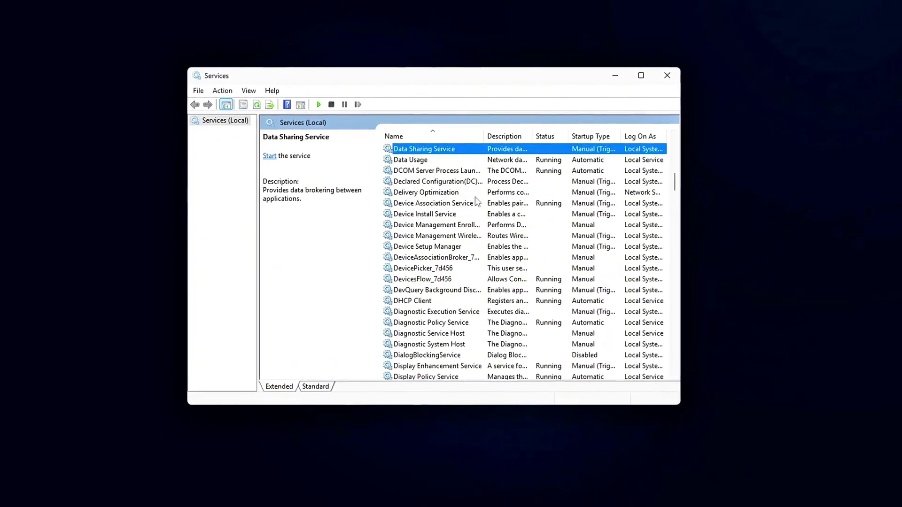
key(Down)
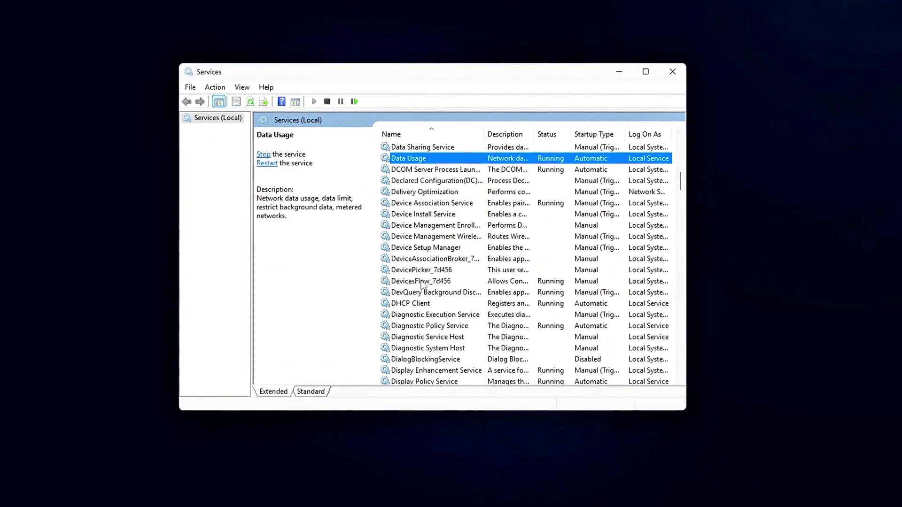
key(Down)
key(Down)
key(Down)
key(Down)
key(Down)
key(Down)
key(Down)
key(Down)
key(Down)
key(Down)
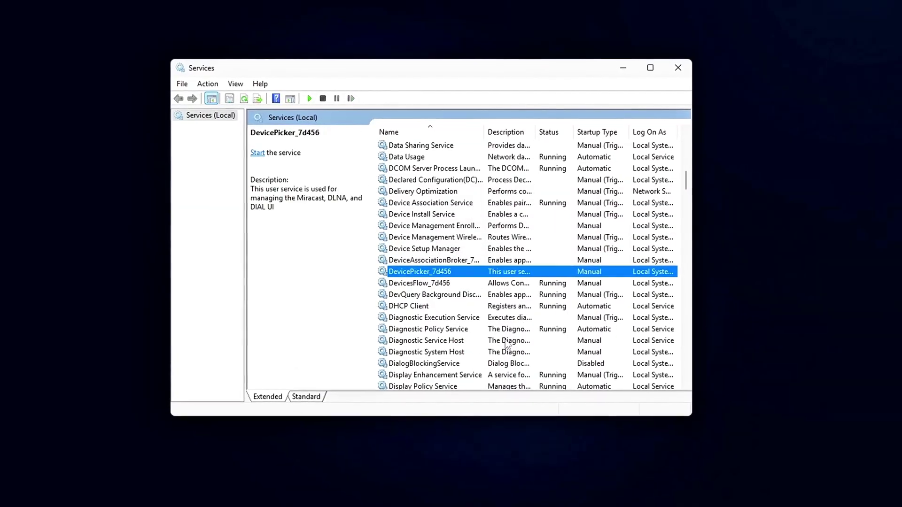
key(Down)
key(Down)
key(Down)
text(dn)
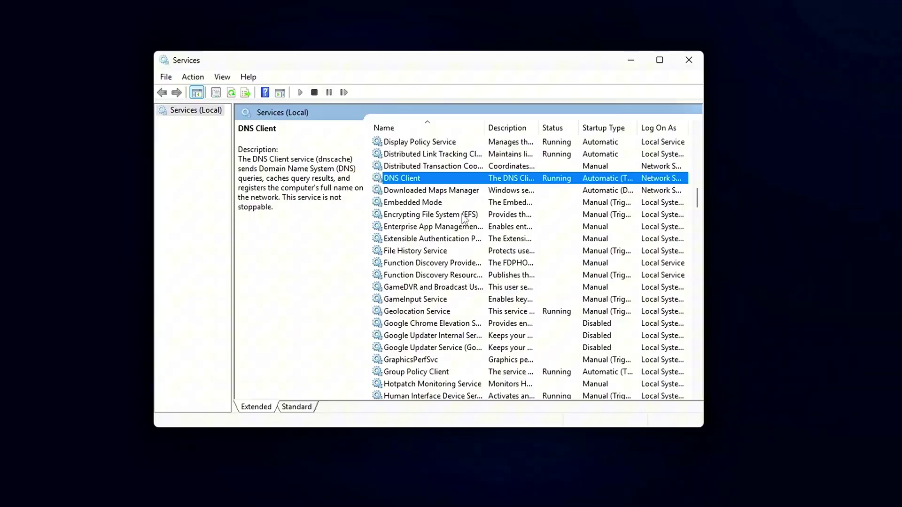
text(wi)
click(425, 276)
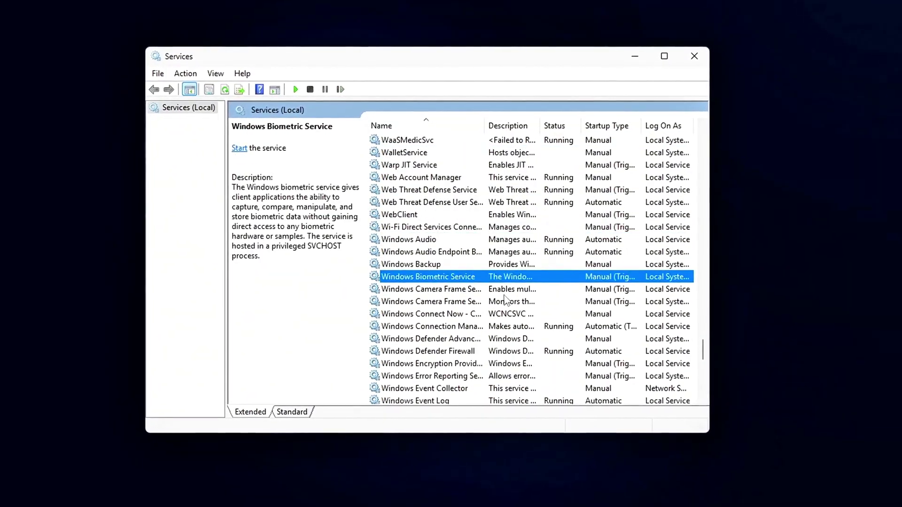
click(437, 301)
click(451, 326)
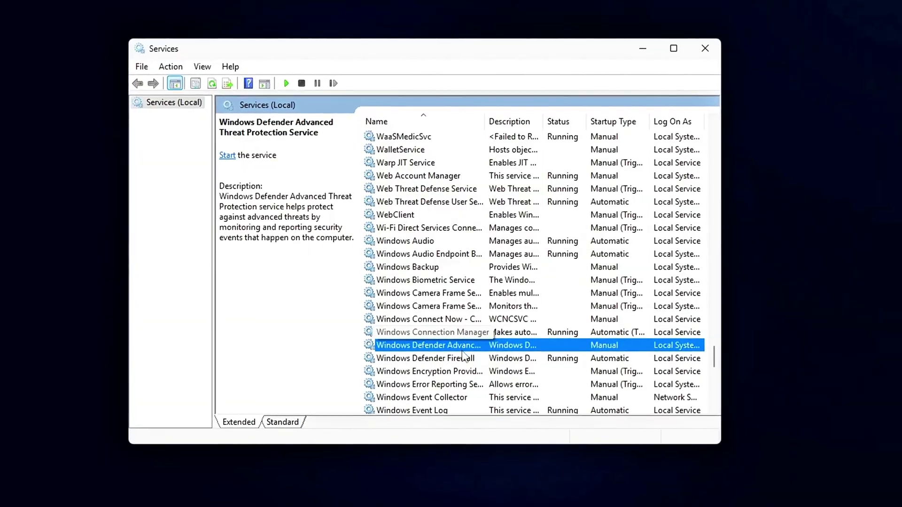
scroll(463, 349, down, 3)
scroll(462, 342, down, 1)
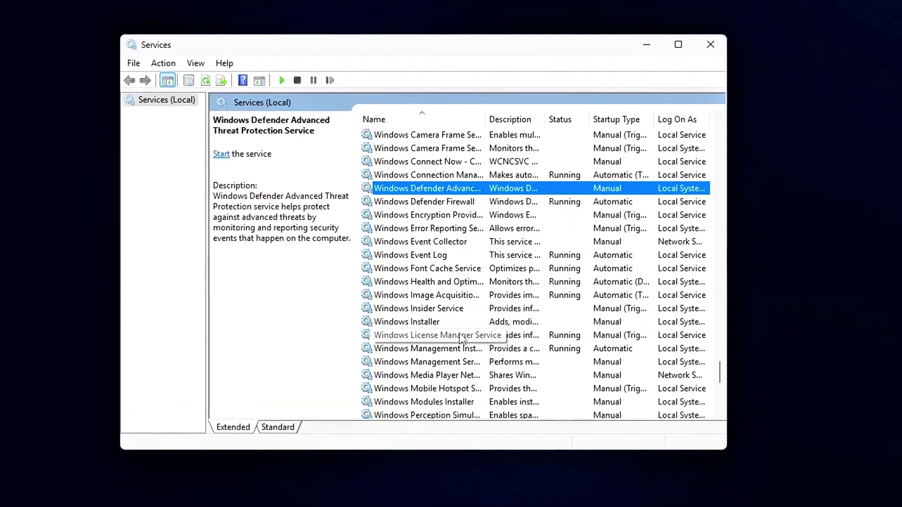
click(423, 242)
click(419, 322)
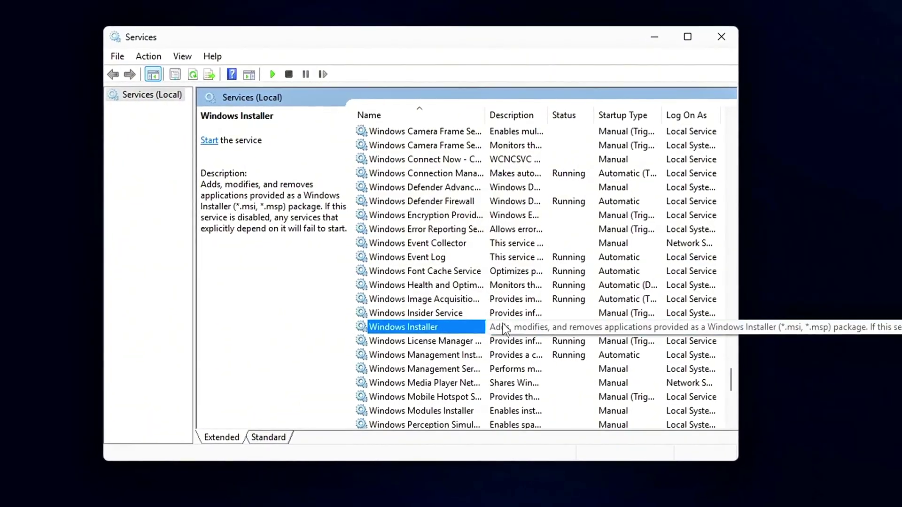
- Bring up the Properties dialog of the Windows Font Cache Service
right_click(490, 271)
click(521, 411)
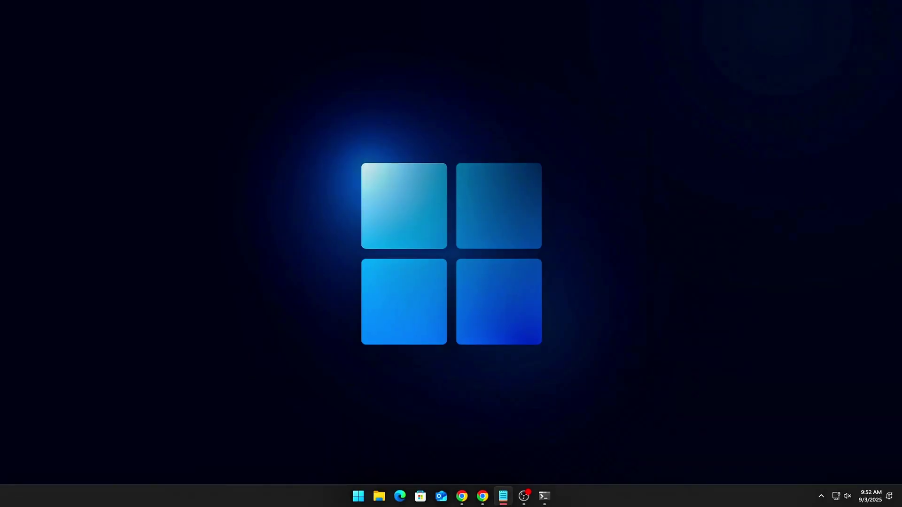
- Launch Registry Editor and navigate to HKLM\SYSTEM\CurrentControlSet\Control\Lsa
key(super+r)
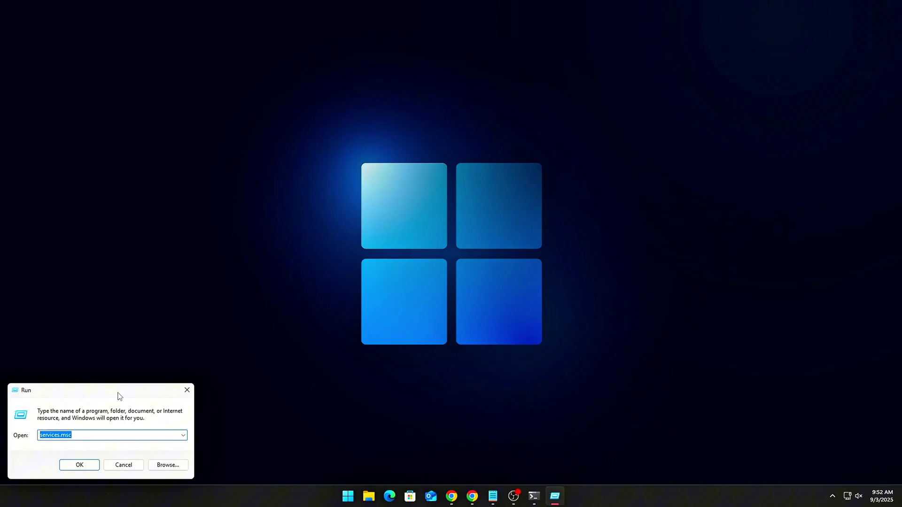
drag(119, 396, 427, 250)
key(Return)
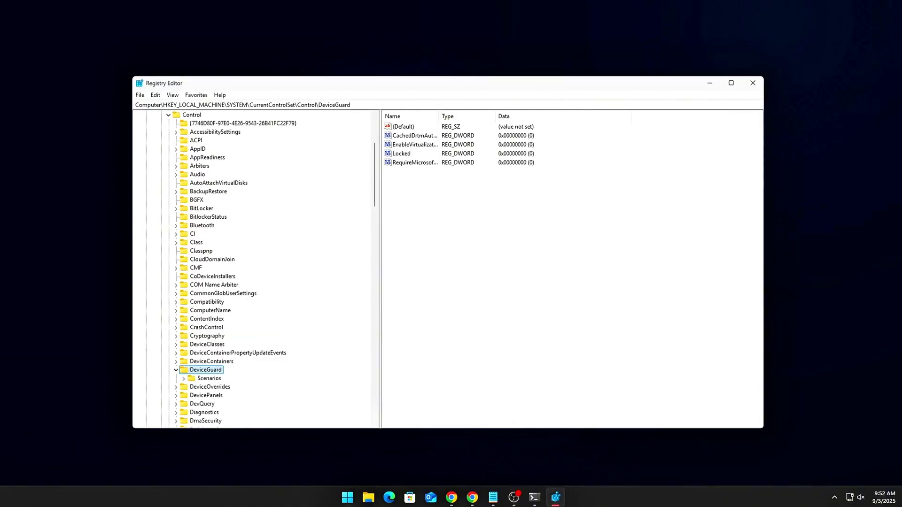
click(673, 96)
text(HKEY_LOCAL_MACHINE\SYSTEM\CurrentControlSet\Control\Lsa)
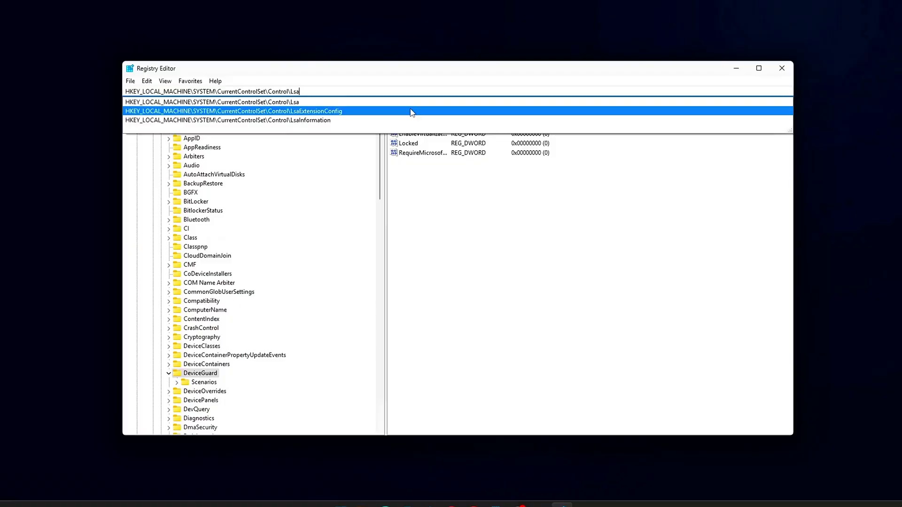
key(Return)
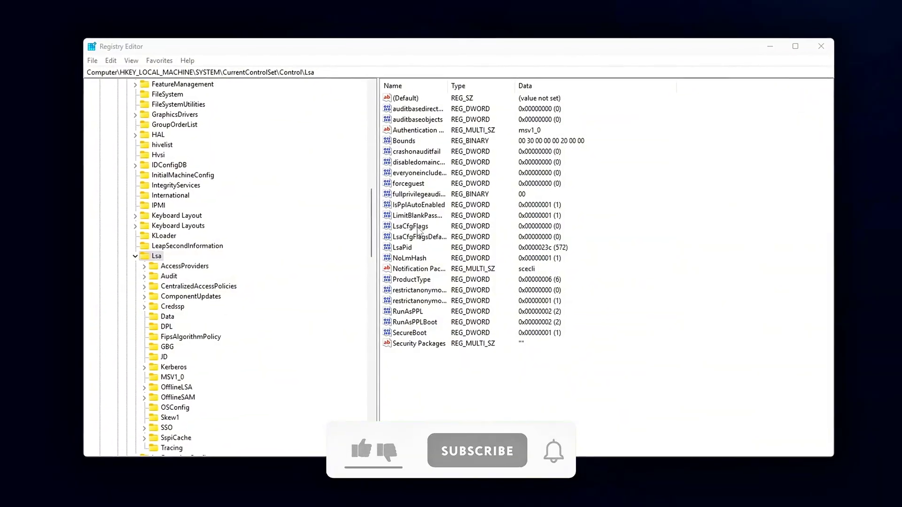
- Edit the LsaCfgFlags value and confirm it as 0
double_click(421, 227)
drag(212, 95, 458, 170)
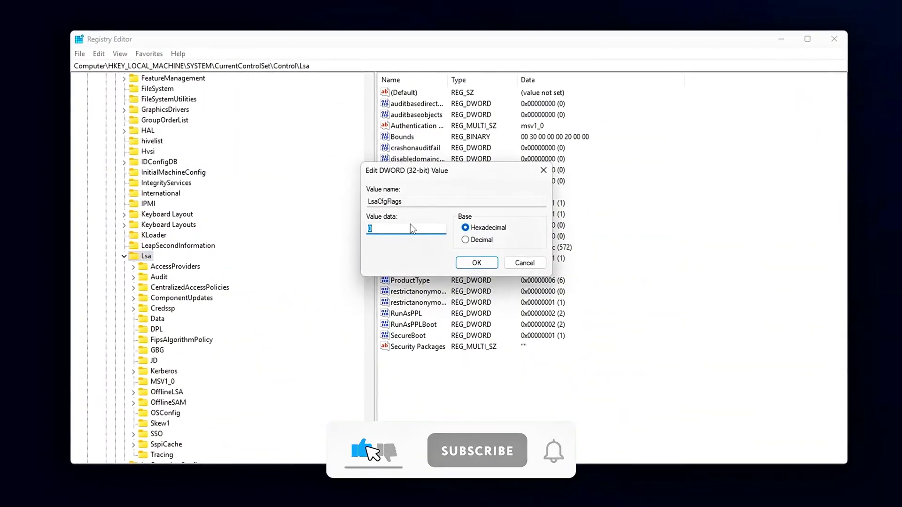
click(476, 263)
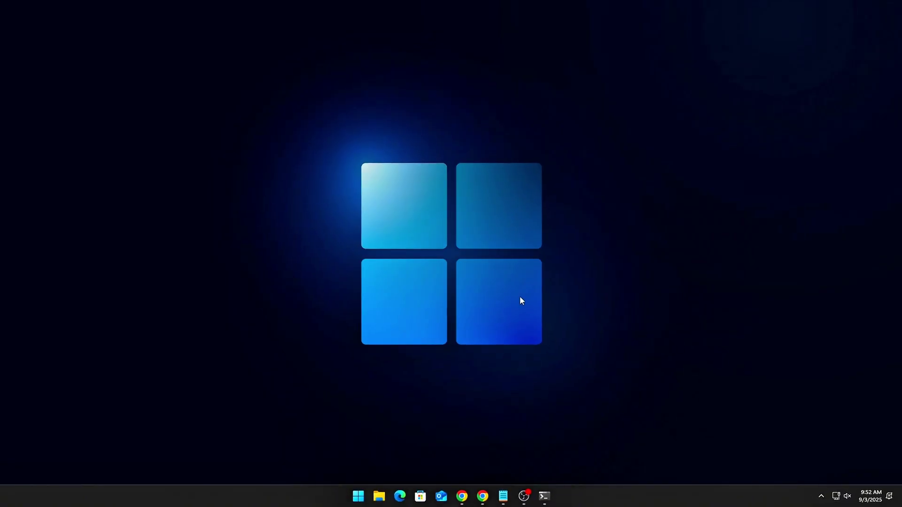
- Run systeminfo | find "Virtualization-based security" in an admin Command Prompt
key(super)
text(cmd)
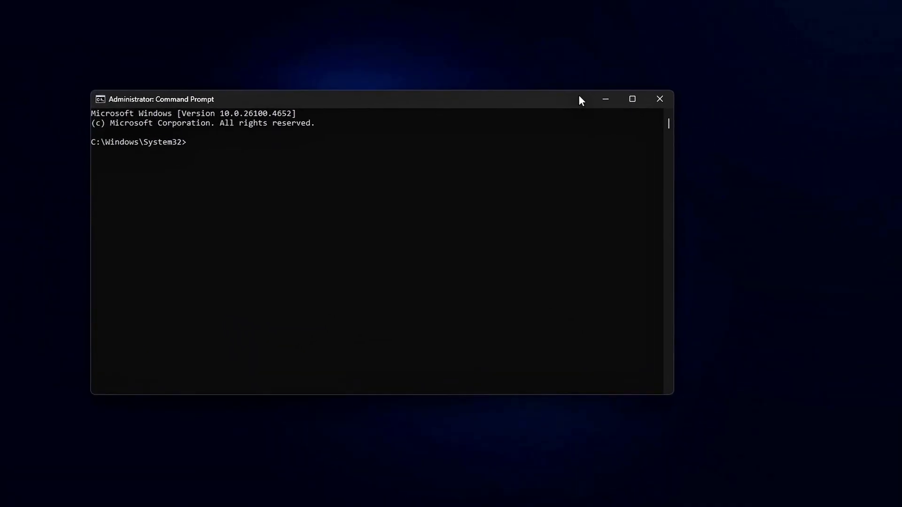
text(systeminfo | find "Virtualization-based security")
key(Return)
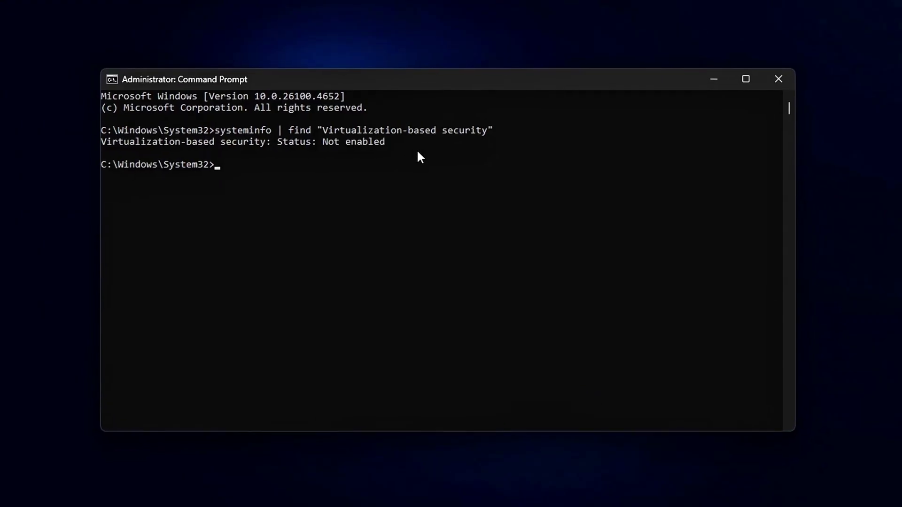
- Select the whole output line reporting Status: Not enabled
drag(415, 150, 127, 155)
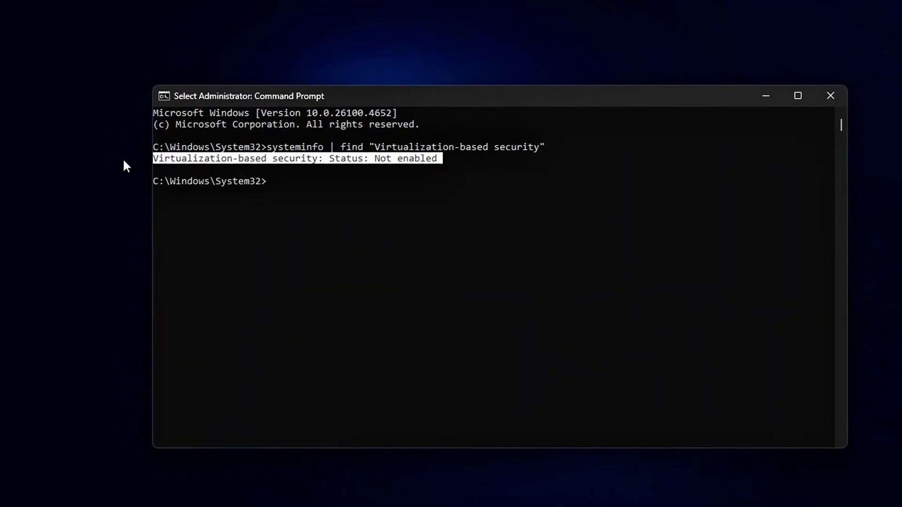
click(228, 161)
drag(465, 172, 193, 168)
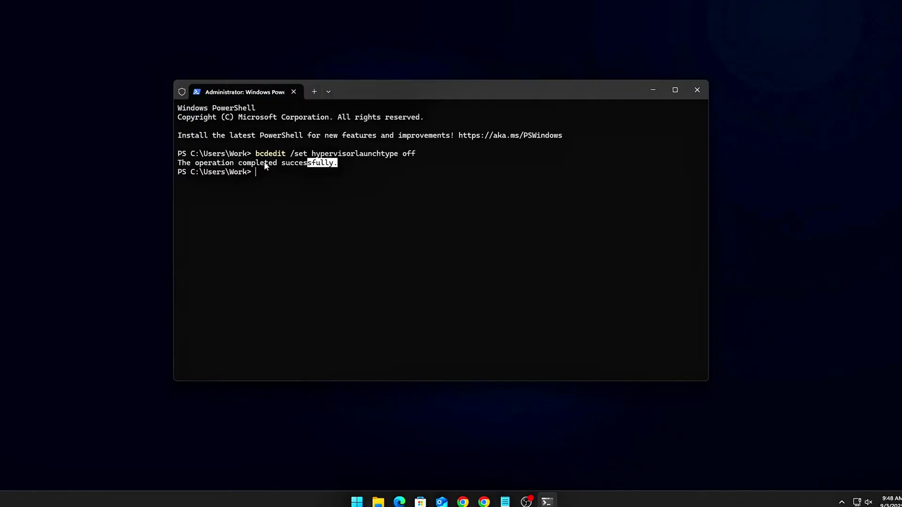
drag(337, 164, 265, 173)
click(589, 261)
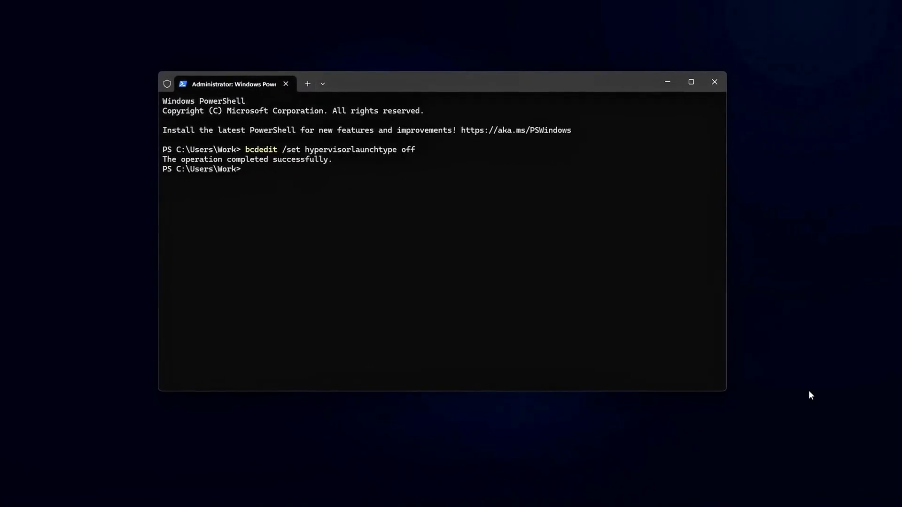
key(super+r)
drag(202, 404, 472, 169)
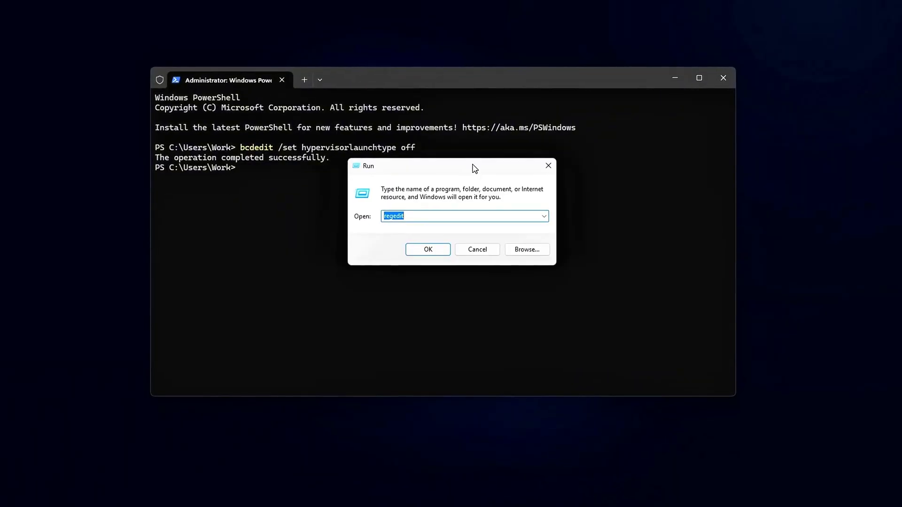
text(systeminfo.exe)
drag(441, 218, 338, 214)
click(443, 252)
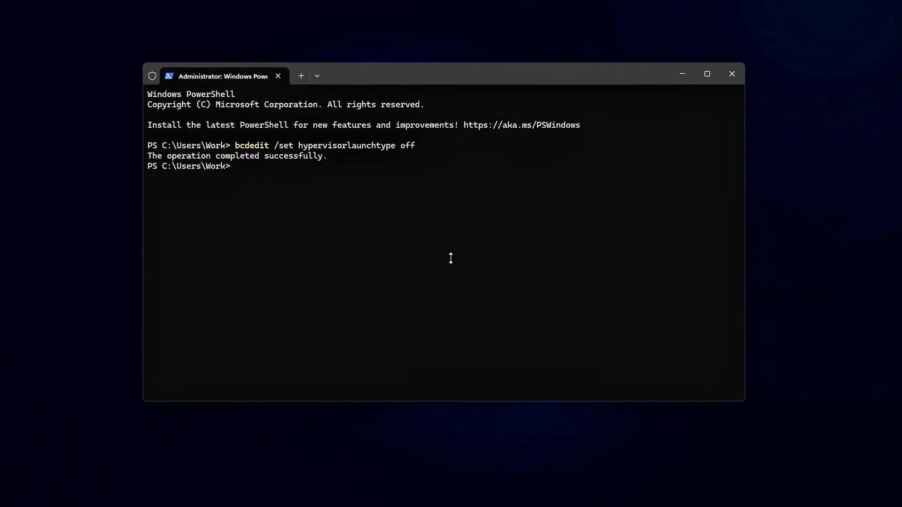